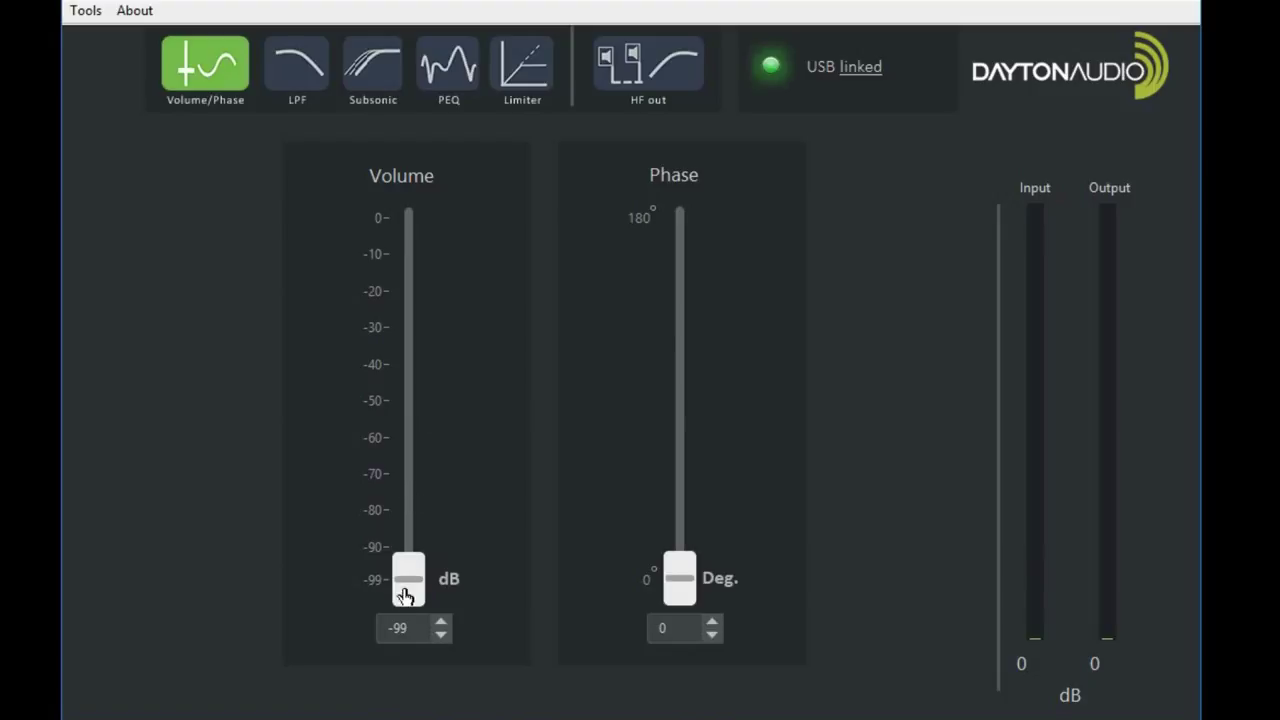
pyautogui.moveTo(415, 585); pyautogui.dragTo(406, 250)
pyautogui.moveTo(394, 341); pyautogui.dragTo(386, 586)
pyautogui.moveTo(683, 585); pyautogui.dragTo(684, 501)
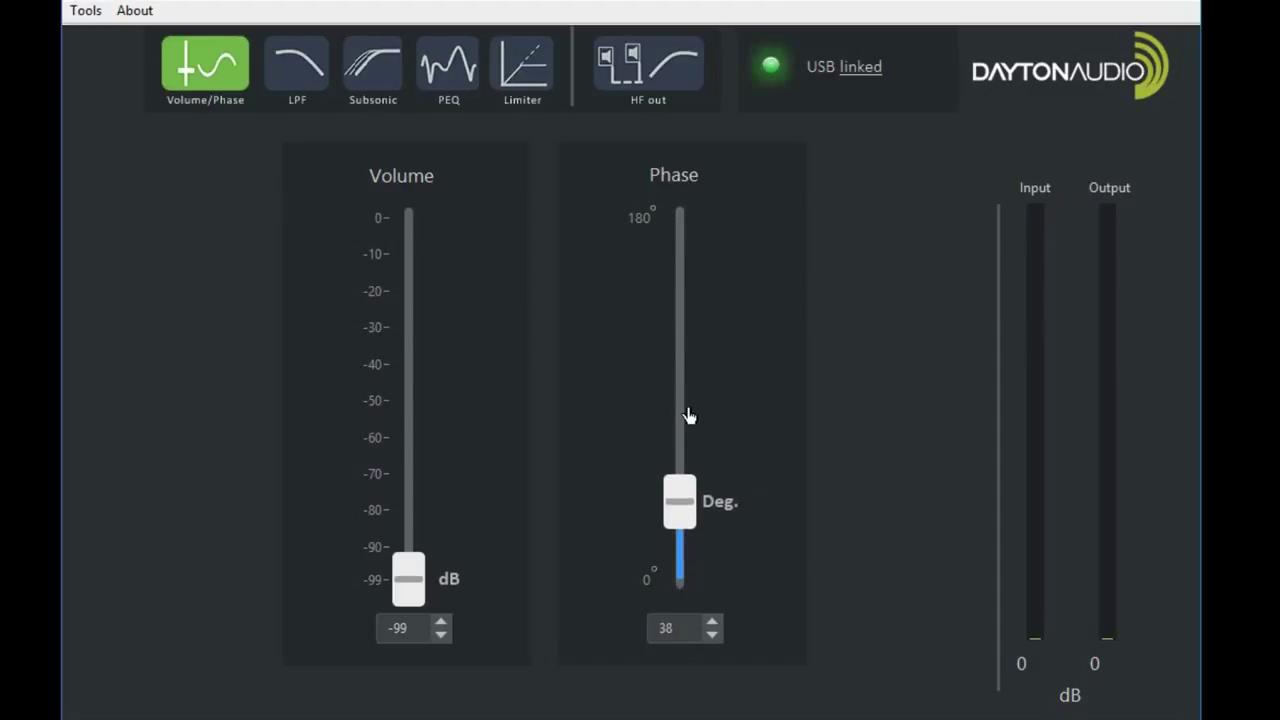
pyautogui.moveTo(688, 415); pyautogui.dragTo(681, 590)
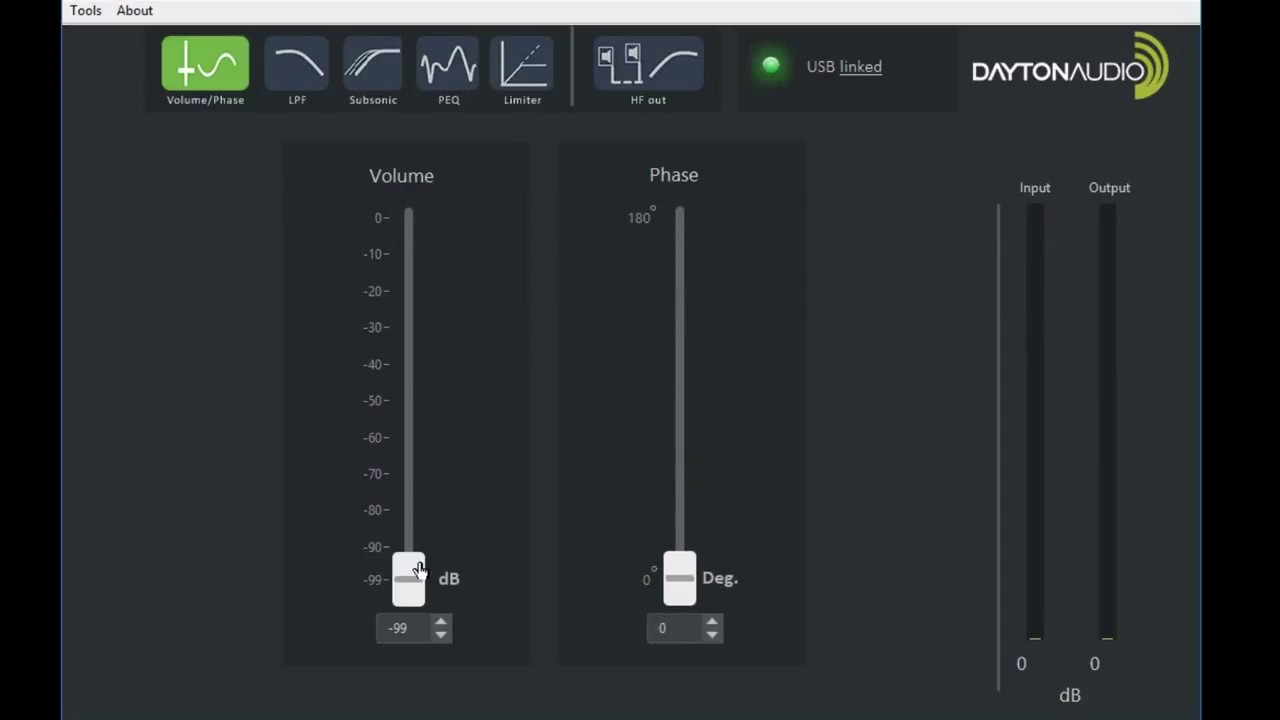
# Step: Switch the low-pass filter on and raise its cutoff frequency toward 100 Hz
pyautogui.click(298, 70)
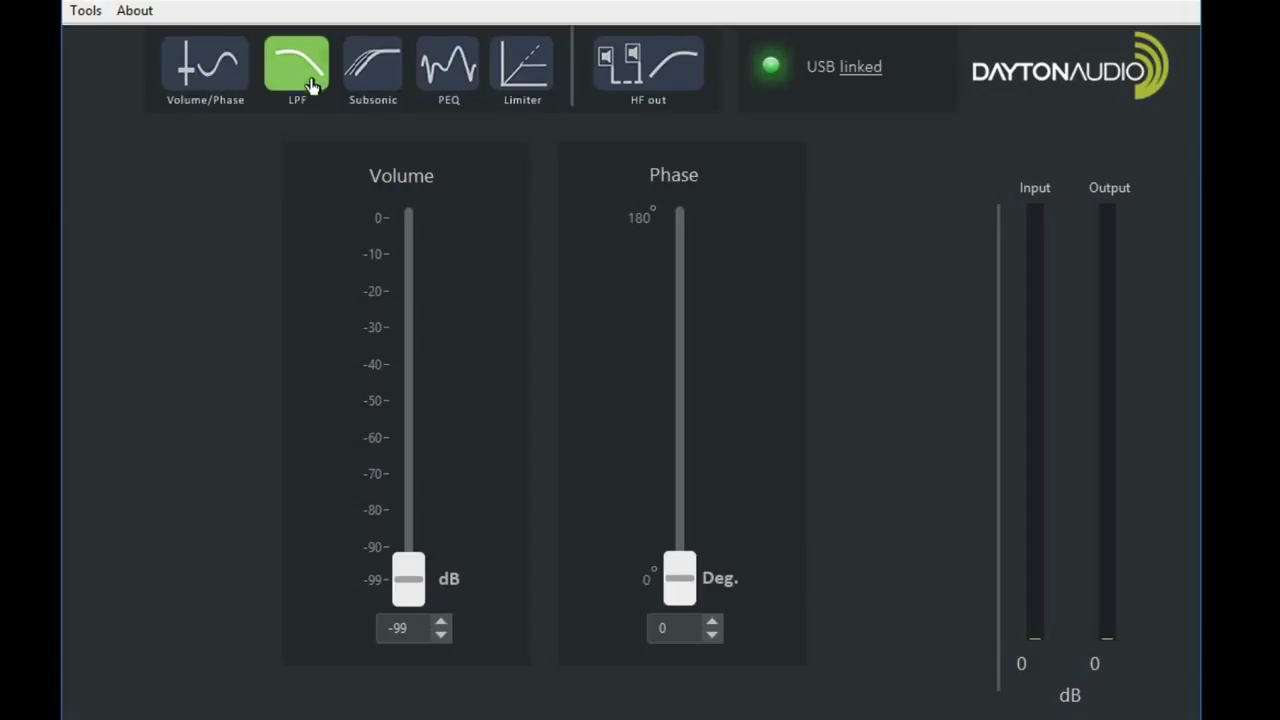
pyautogui.click(364, 519)
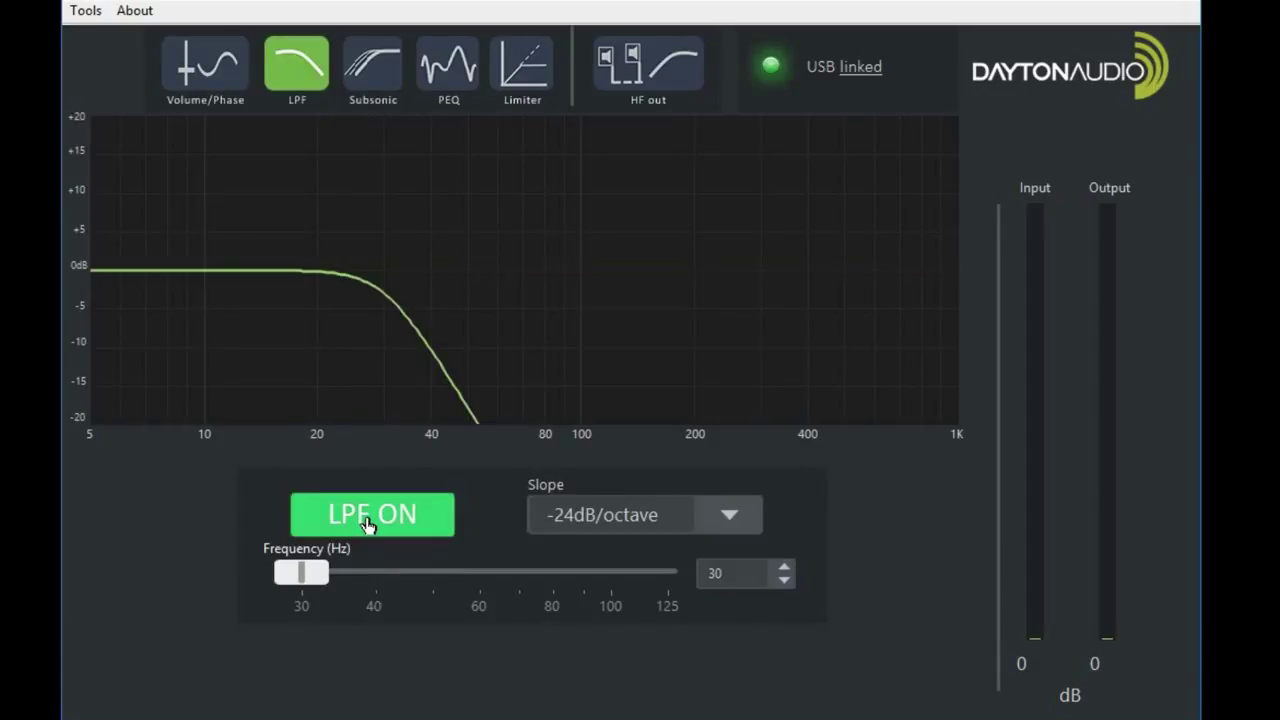
pyautogui.click(368, 526)
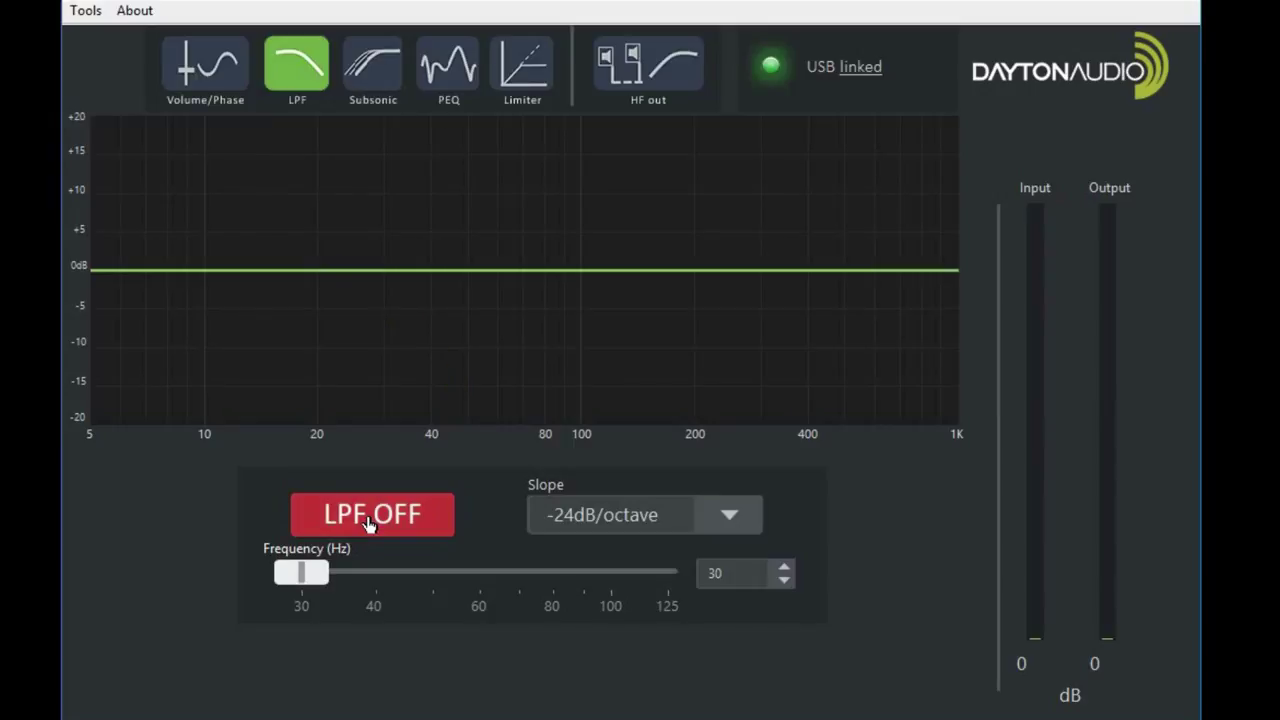
pyautogui.click(368, 526)
pyautogui.moveTo(304, 580); pyautogui.dragTo(440, 605)
# Step: Set the low-pass slope to -24dB/octave and fine-tune the cutoff to about 104 Hz
pyautogui.click(747, 521)
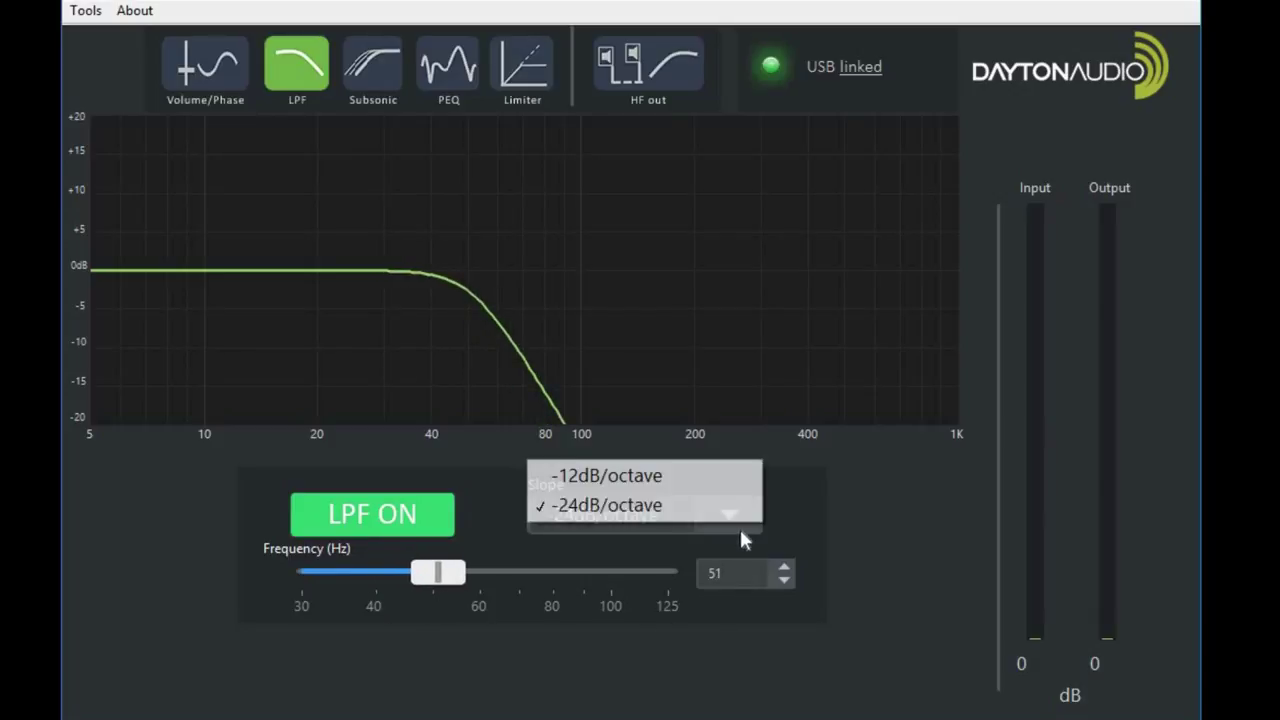
pyautogui.click(660, 480)
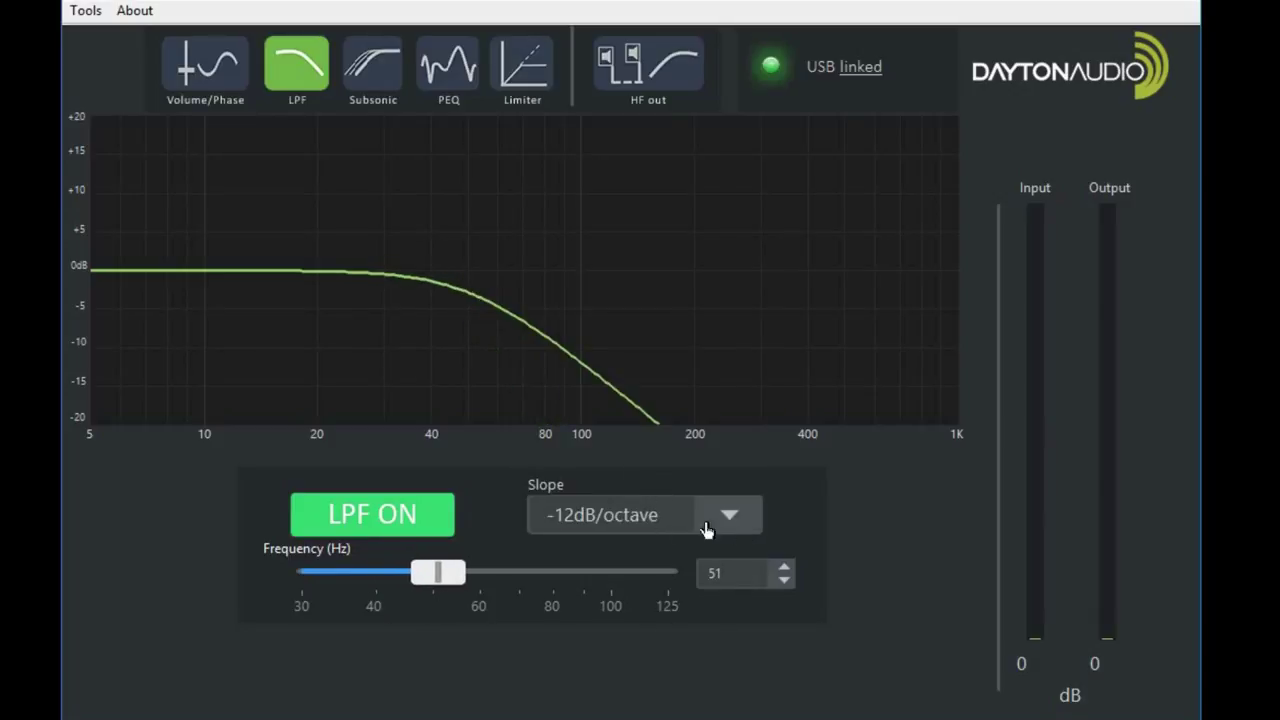
pyautogui.click(731, 518)
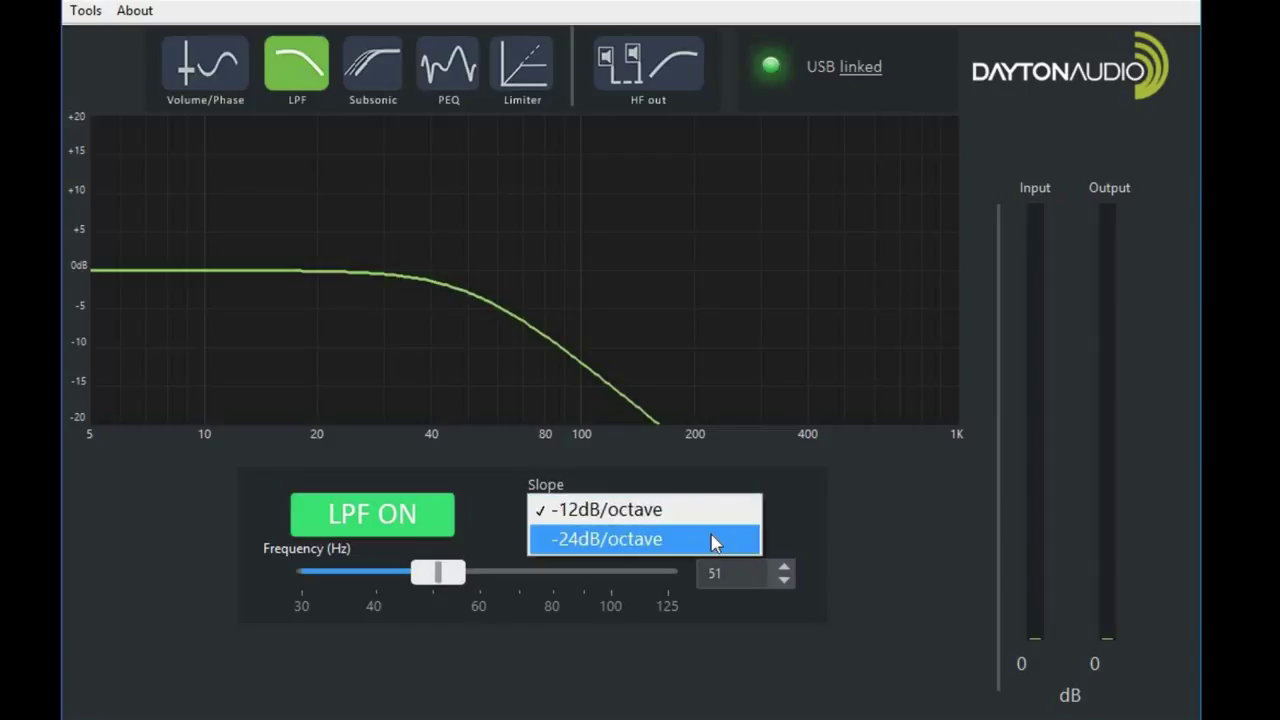
pyautogui.click(708, 541)
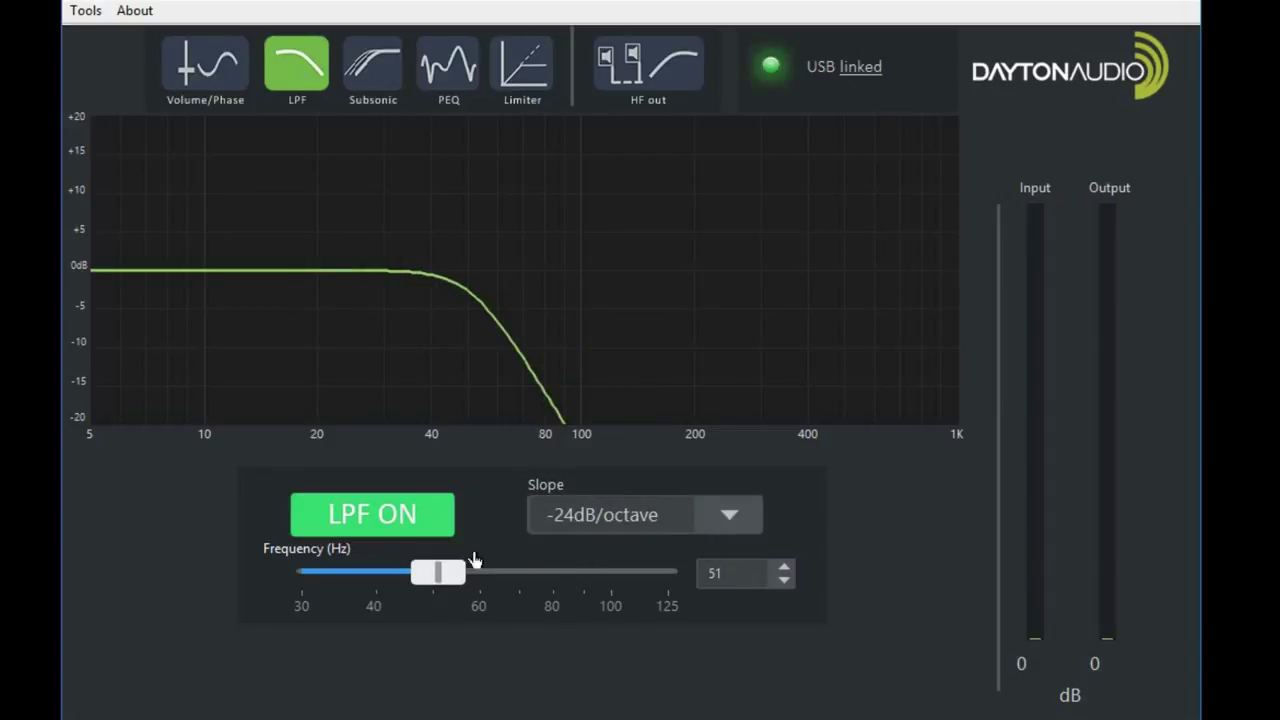
pyautogui.moveTo(443, 574); pyautogui.dragTo(606, 600)
pyautogui.click(383, 90)
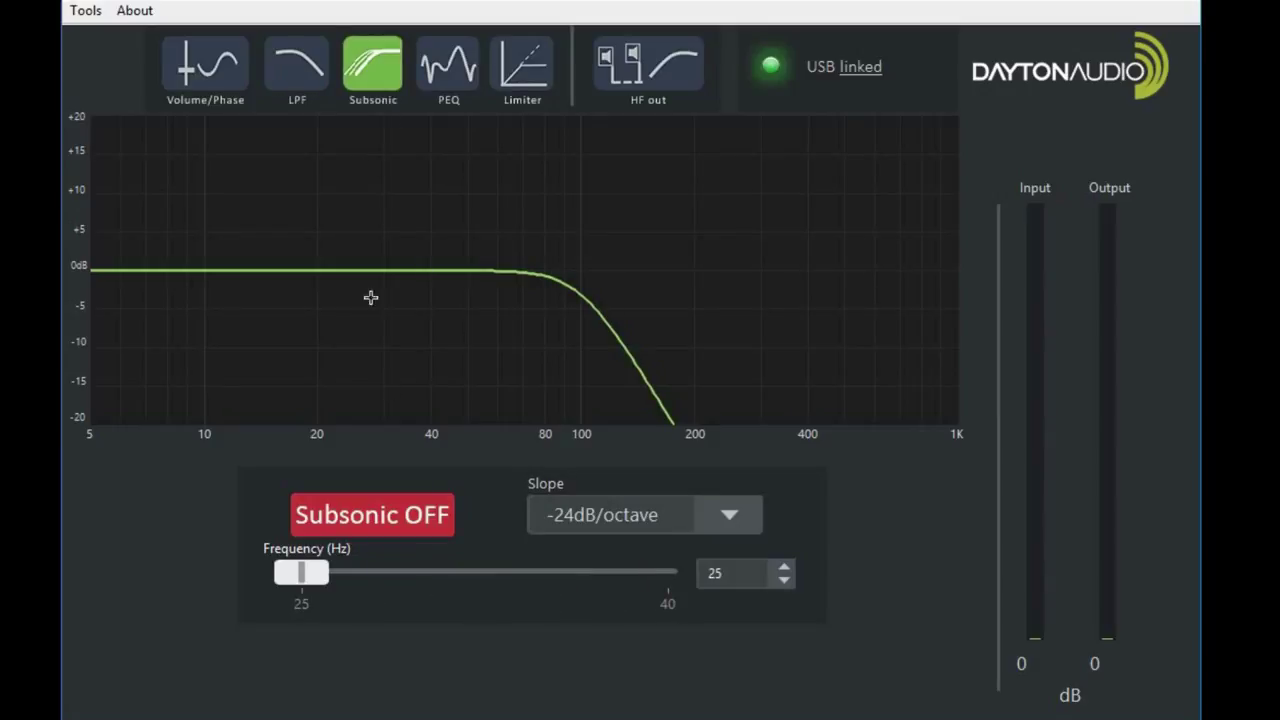
# Step: Switch the subsonic filter on
pyautogui.click(424, 523)
pyautogui.click(424, 523)
pyautogui.click(410, 514)
# Step: Set the subsonic slope to -24dB/octave, keeping the cutoff at 25 Hz
pyautogui.click(746, 519)
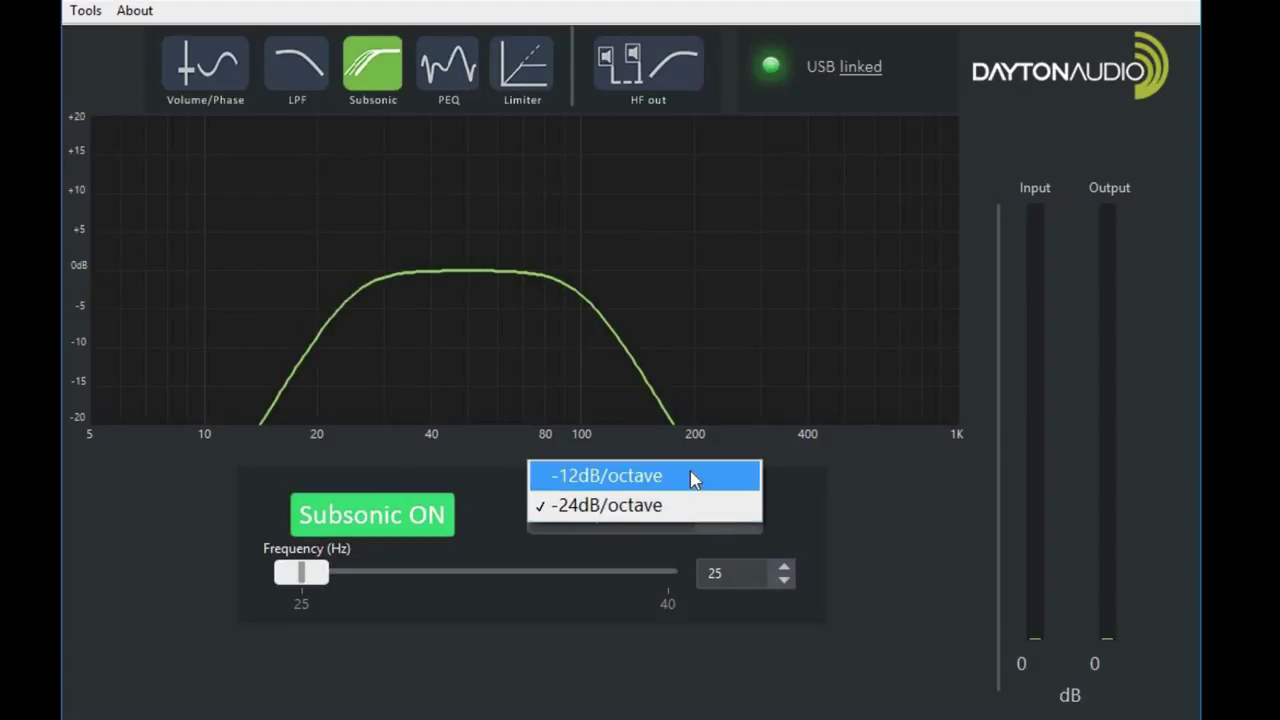
pyautogui.click(695, 480)
pyautogui.click(728, 520)
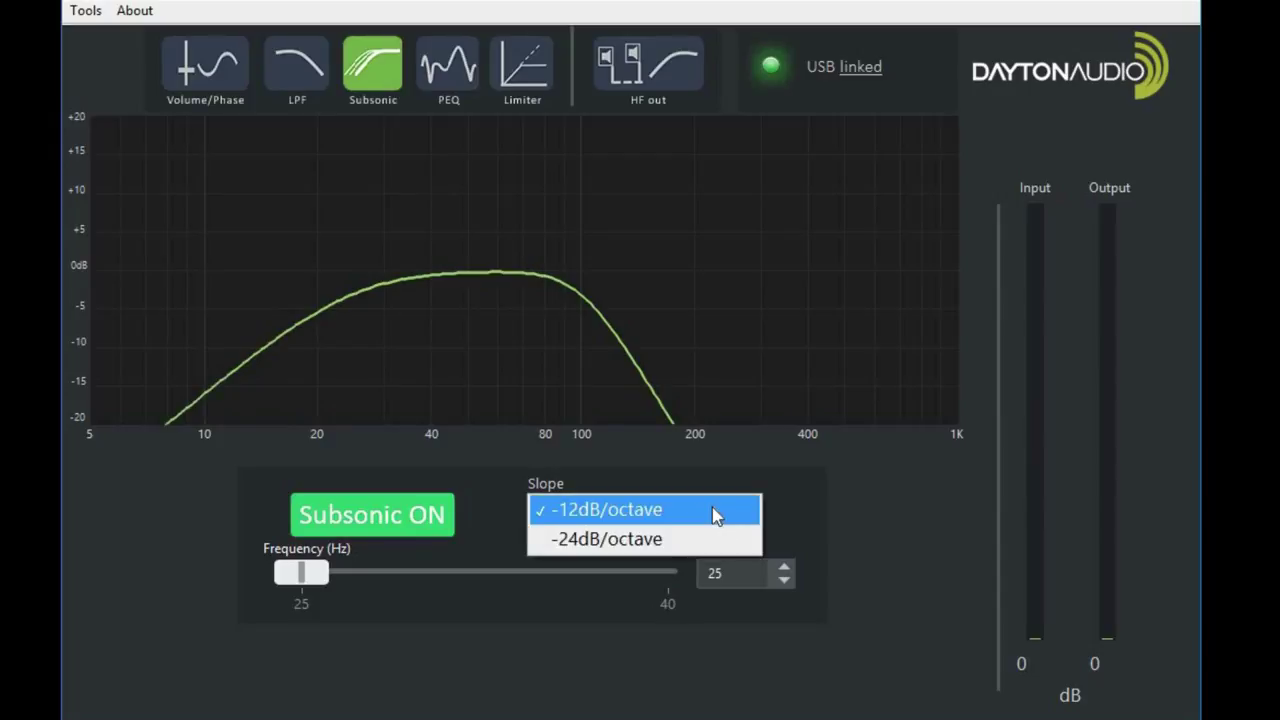
pyautogui.click(710, 544)
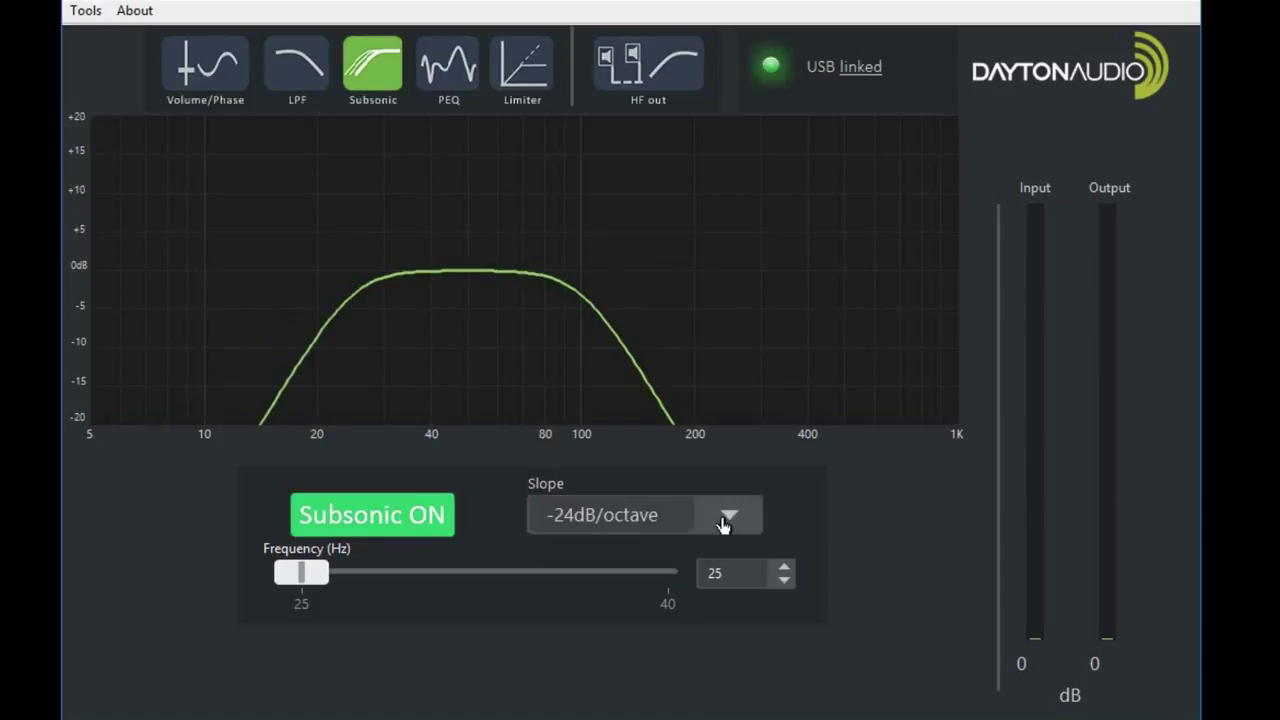
pyautogui.click(726, 530)
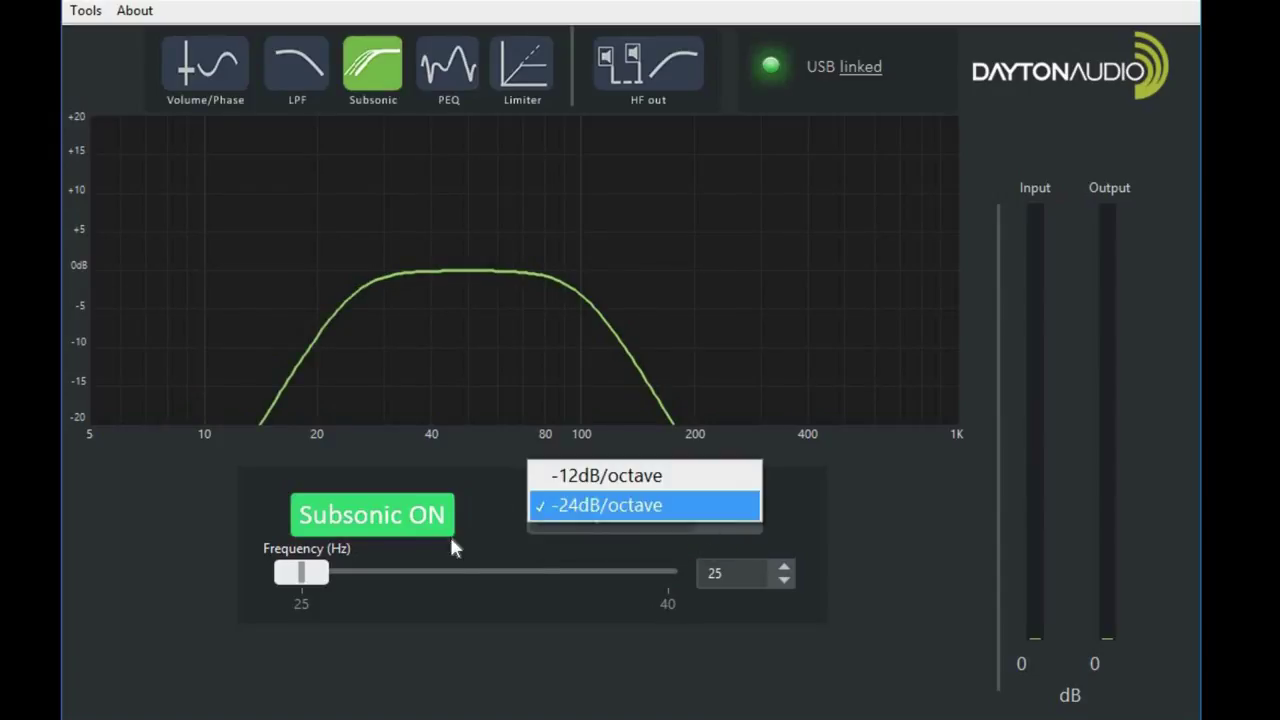
pyautogui.click(316, 572)
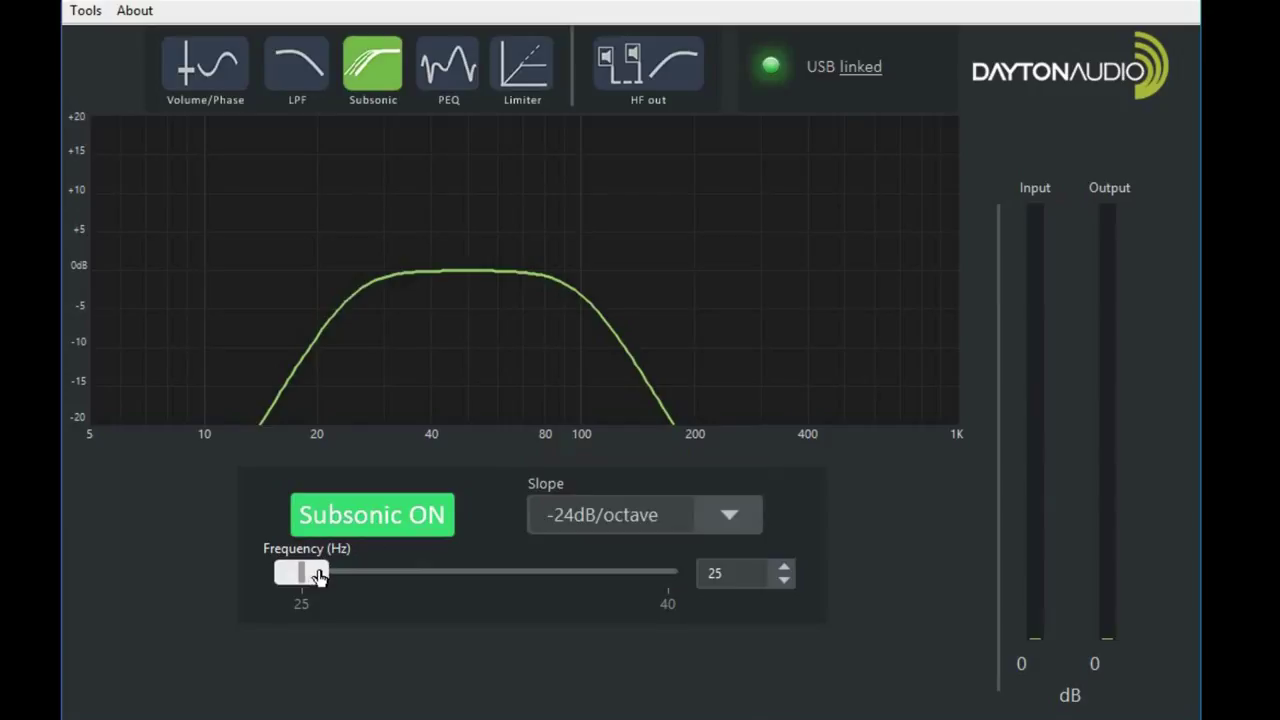
pyautogui.moveTo(314, 570)
pyautogui.mouseDown()
pyautogui.moveTo(629, 609)
pyautogui.moveTo(308, 571)
pyautogui.mouseUp()
# Step: Switch the subsonic filter off and enable all five PEQ bands
pyautogui.click(388, 524)
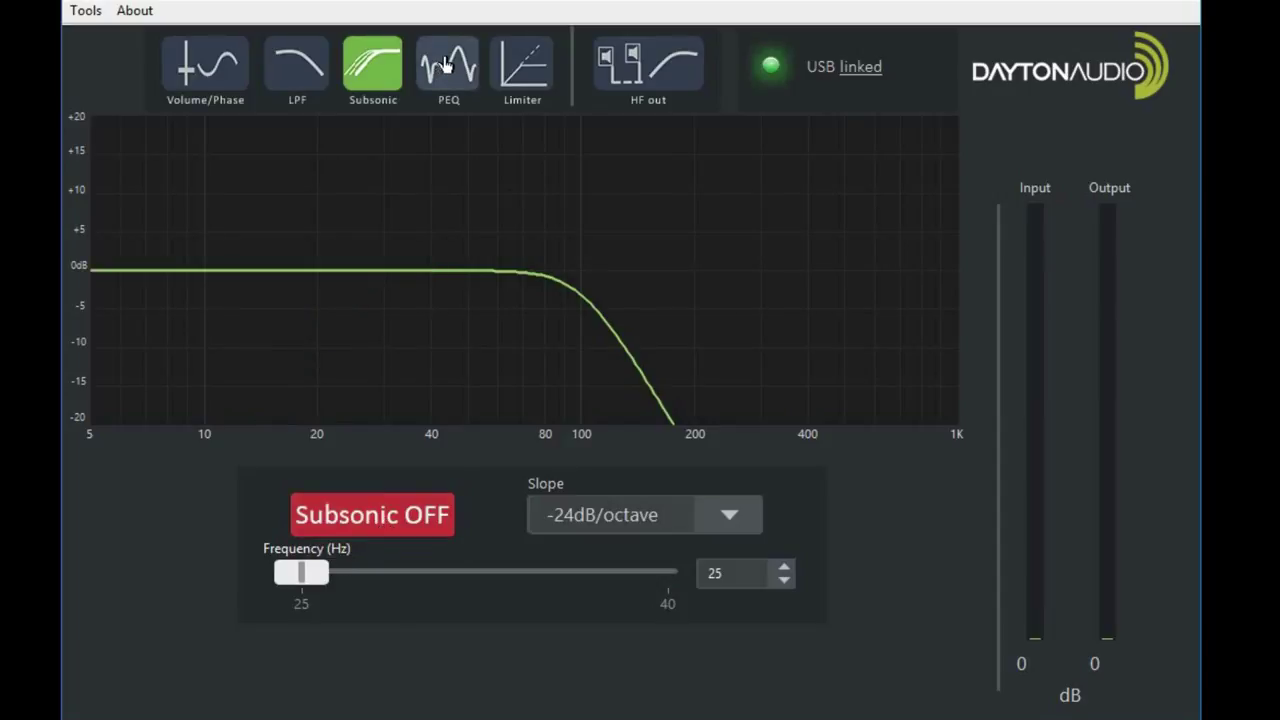
pyautogui.click(460, 85)
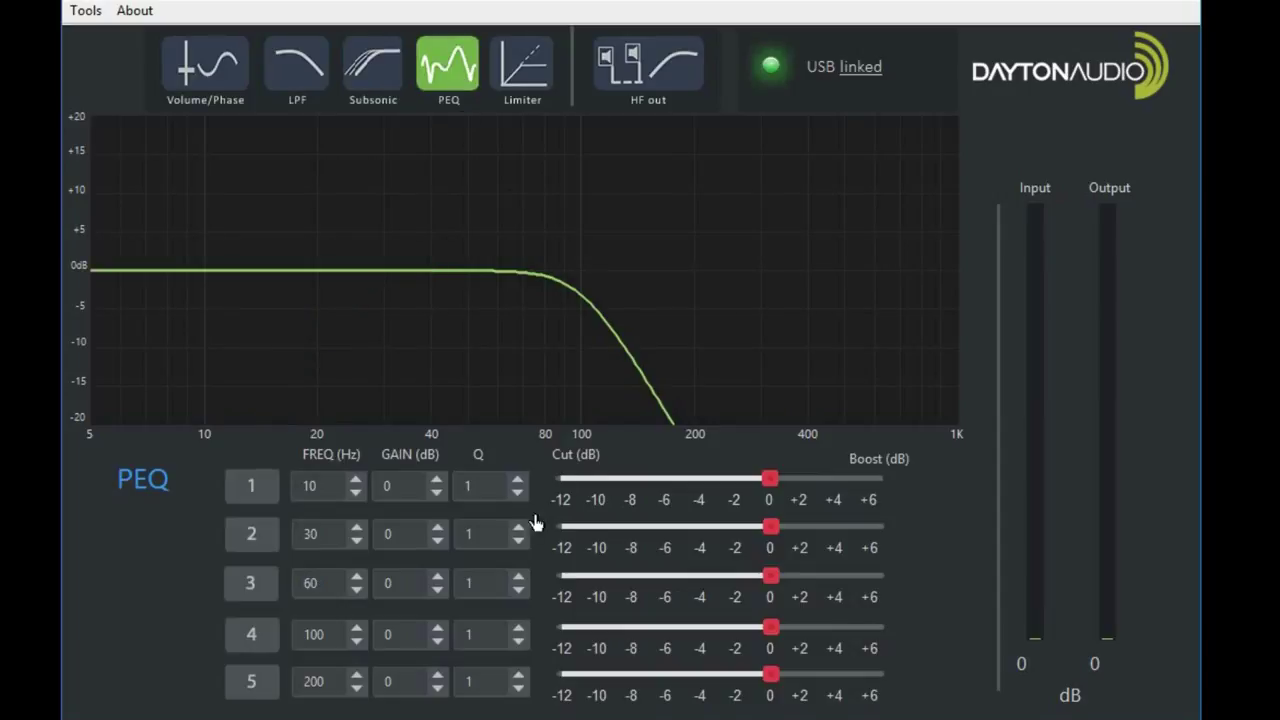
pyautogui.click(255, 494)
pyautogui.click(263, 537)
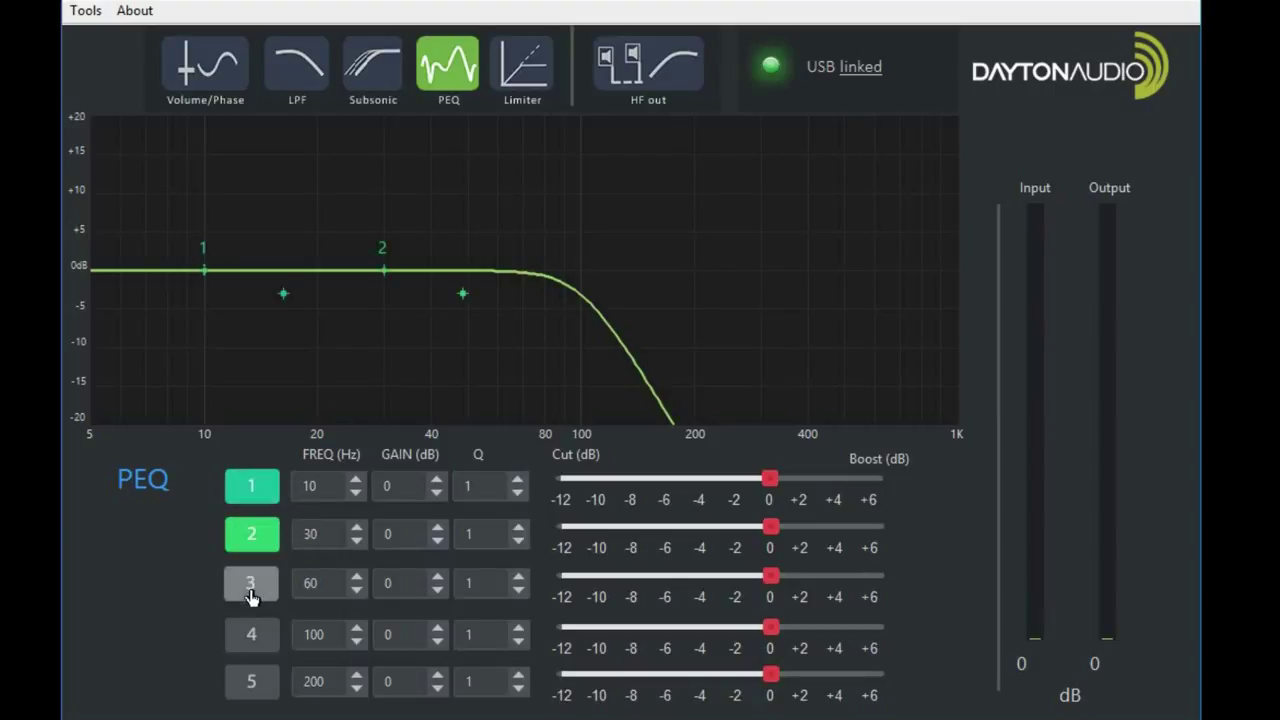
pyautogui.click(251, 588)
pyautogui.click(251, 637)
pyautogui.click(252, 680)
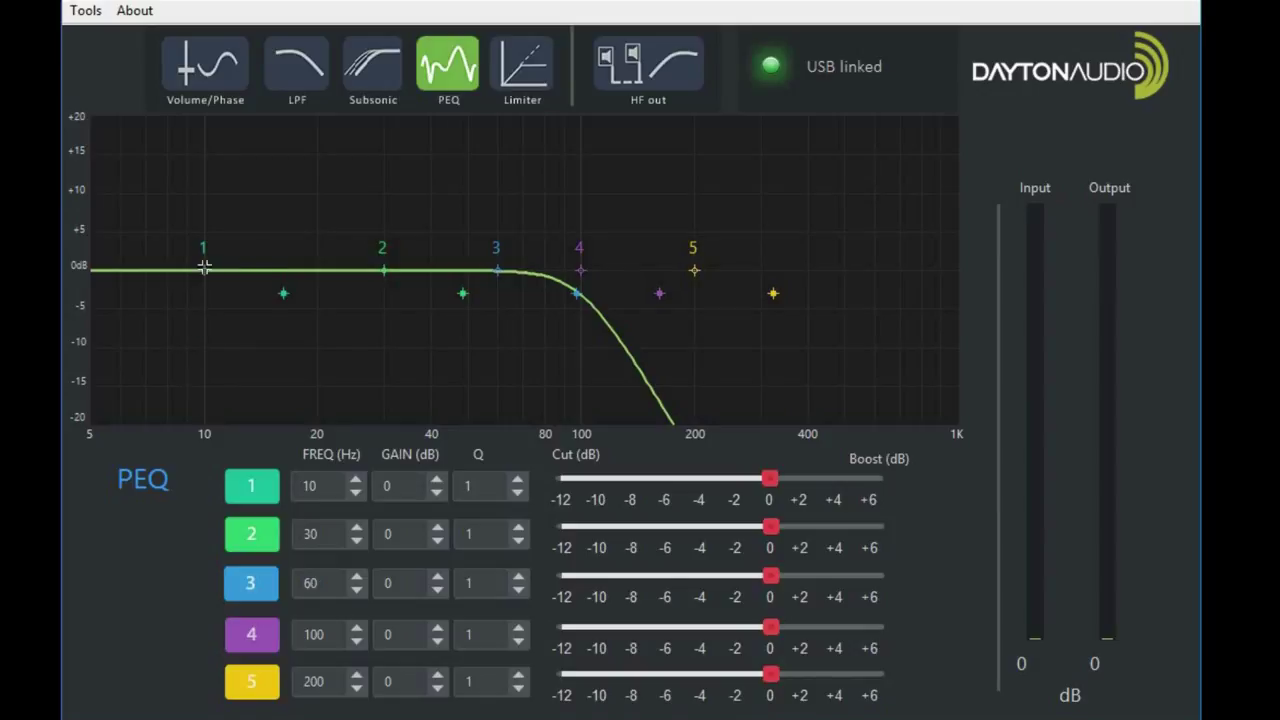
# Step: Boost band 2 to +6 dB at 12 Hz with Q 0.7, and move band 1 to 29 Hz at +4.4 dB
pyautogui.moveTo(204, 268); pyautogui.dragTo(210, 172)
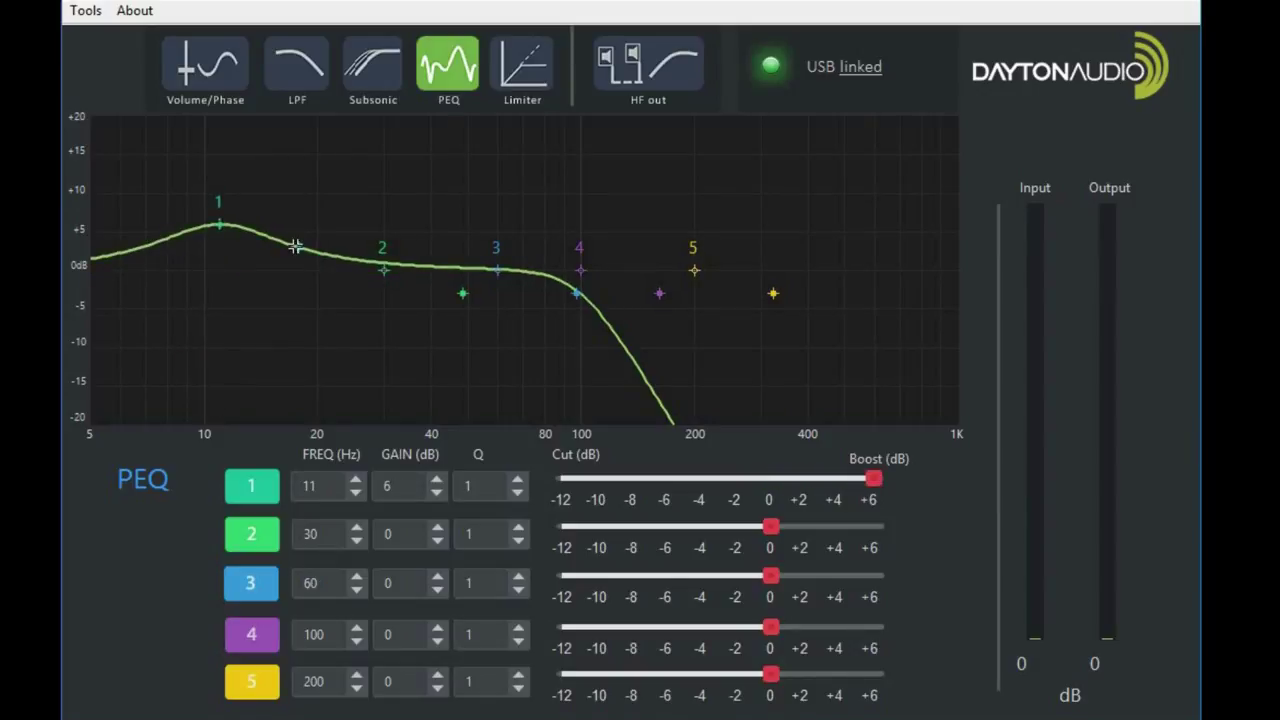
pyautogui.moveTo(297, 247)
pyautogui.mouseDown()
pyautogui.moveTo(243, 257)
pyautogui.moveTo(260, 263)
pyautogui.moveTo(271, 220)
pyautogui.moveTo(395, 214)
pyautogui.moveTo(234, 214)
pyautogui.mouseUp()
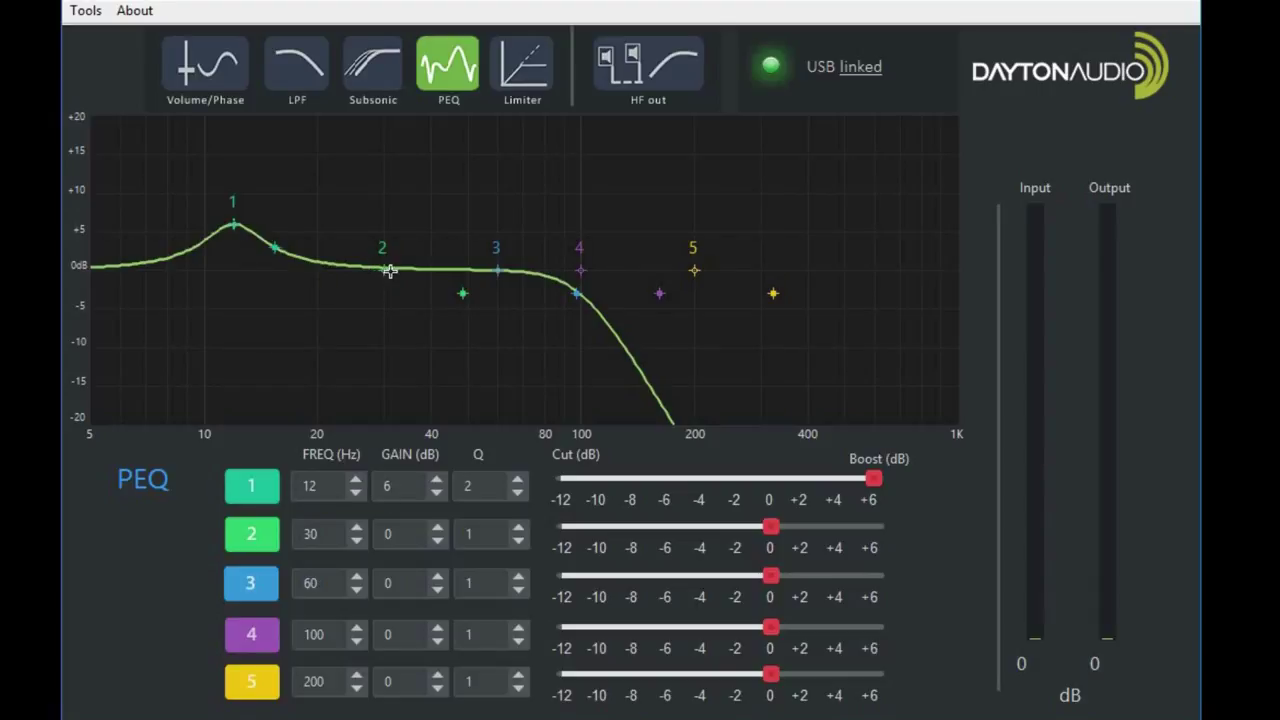
pyautogui.moveTo(365, 260); pyautogui.dragTo(230, 179)
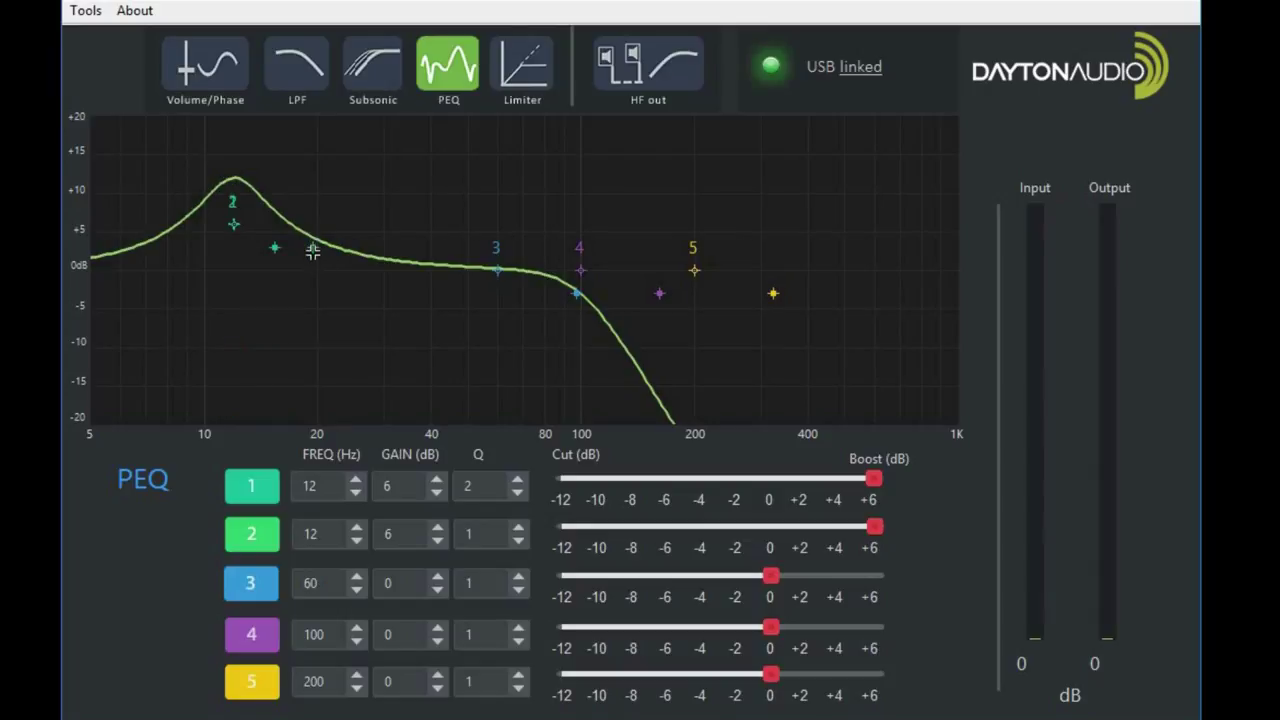
pyautogui.moveTo(313, 249); pyautogui.dragTo(342, 247)
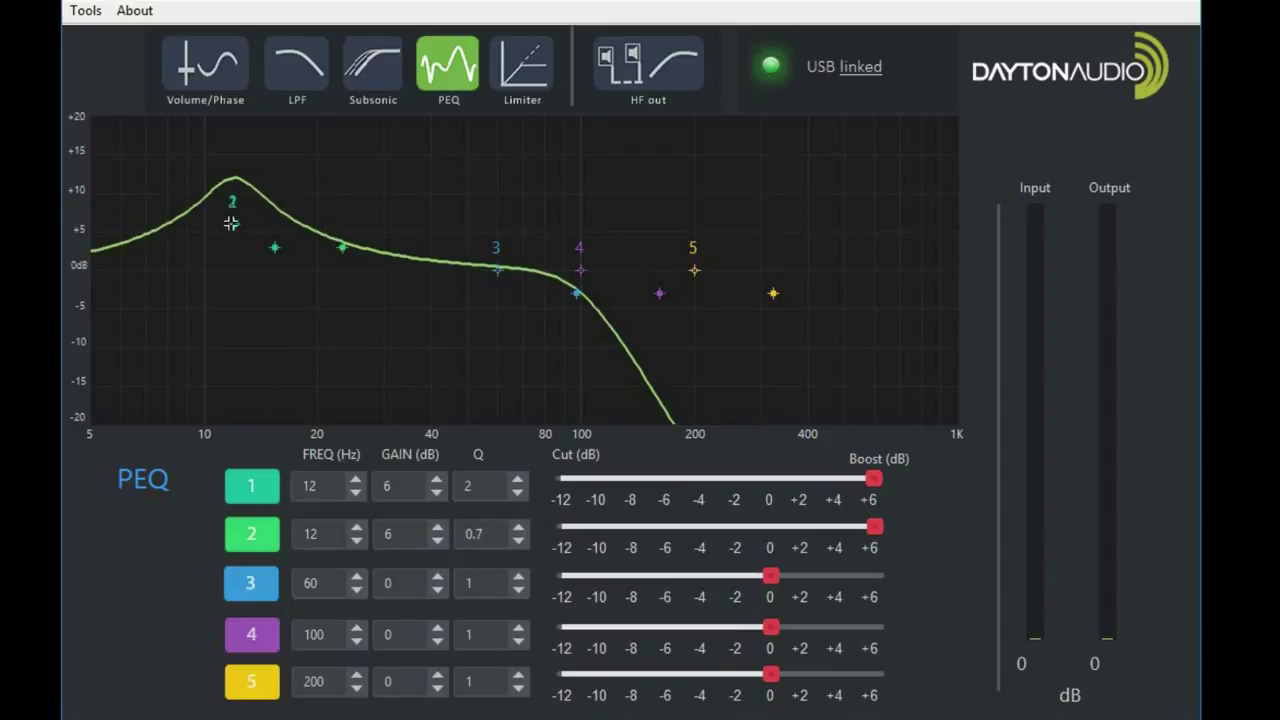
pyautogui.moveTo(231, 223); pyautogui.dragTo(377, 235)
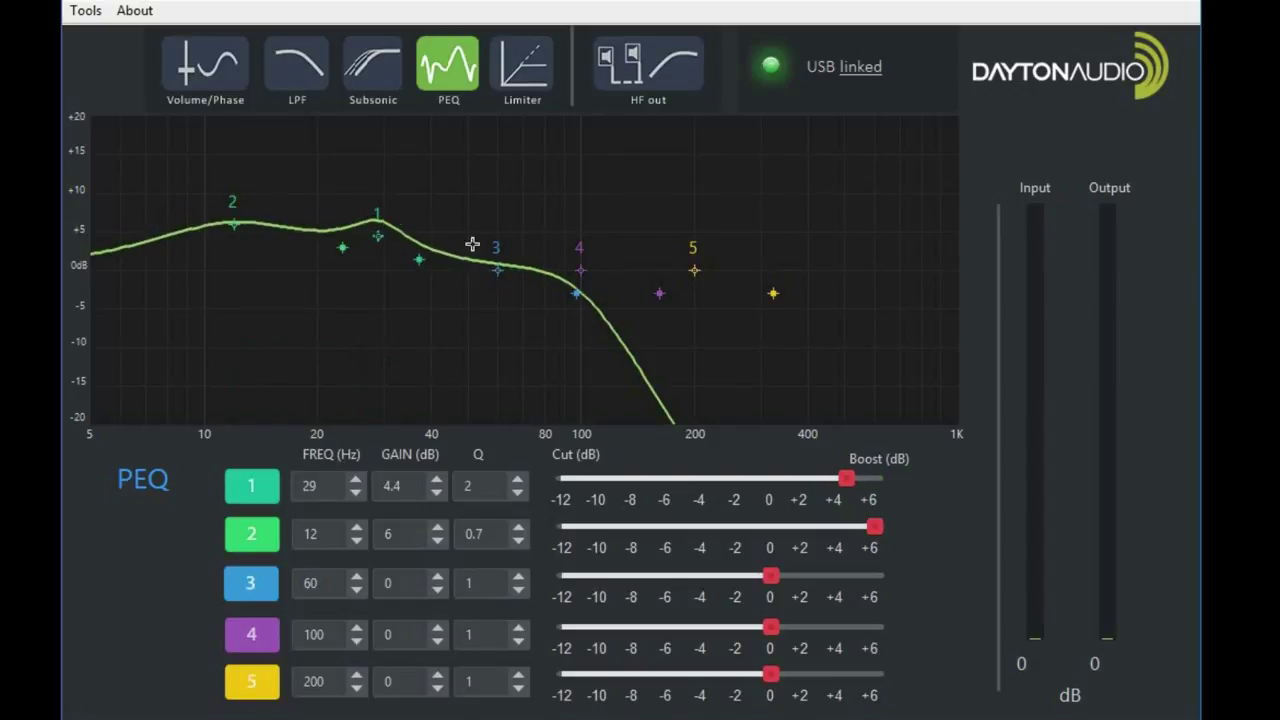
# Step: Raise band 3 into a narrow boost near 60 Hz and band 5 to +6 dB at 36 Hz
pyautogui.moveTo(499, 269)
pyautogui.mouseDown()
pyautogui.moveTo(508, 194)
pyautogui.moveTo(498, 247)
pyautogui.mouseUp()
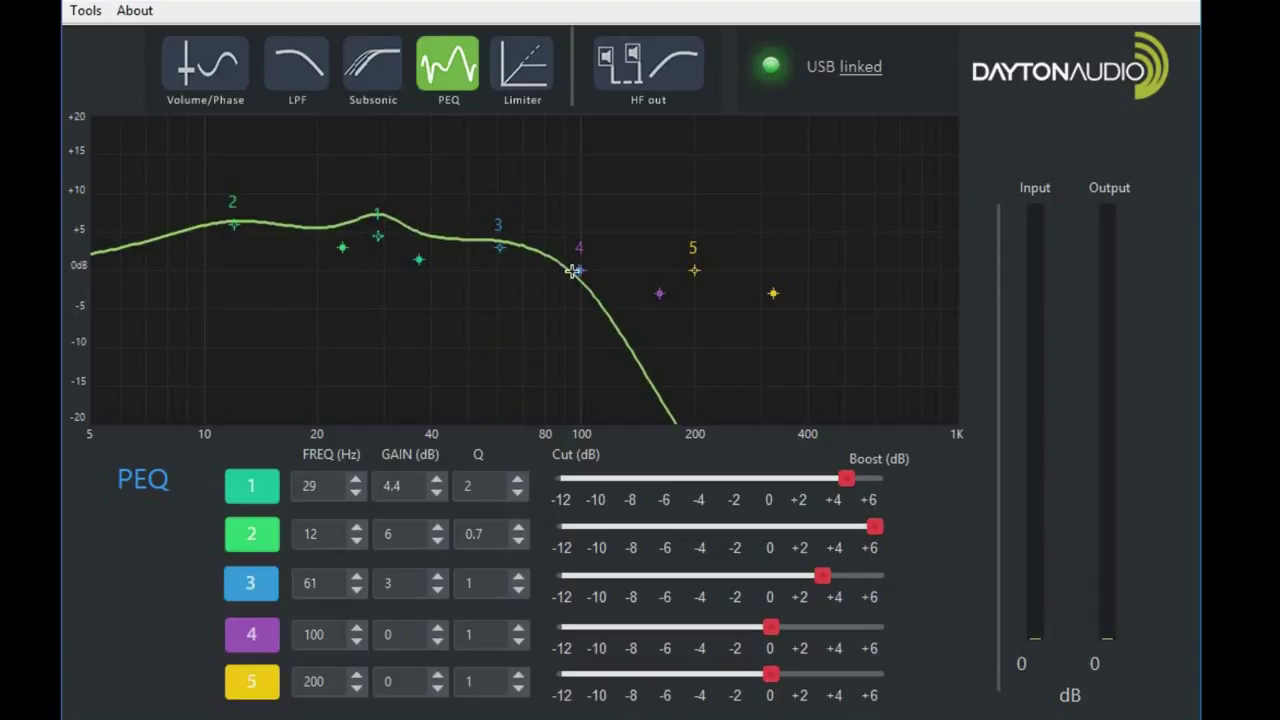
pyautogui.moveTo(575, 274); pyautogui.dragTo(528, 194)
pyautogui.moveTo(692, 272); pyautogui.dragTo(413, 224)
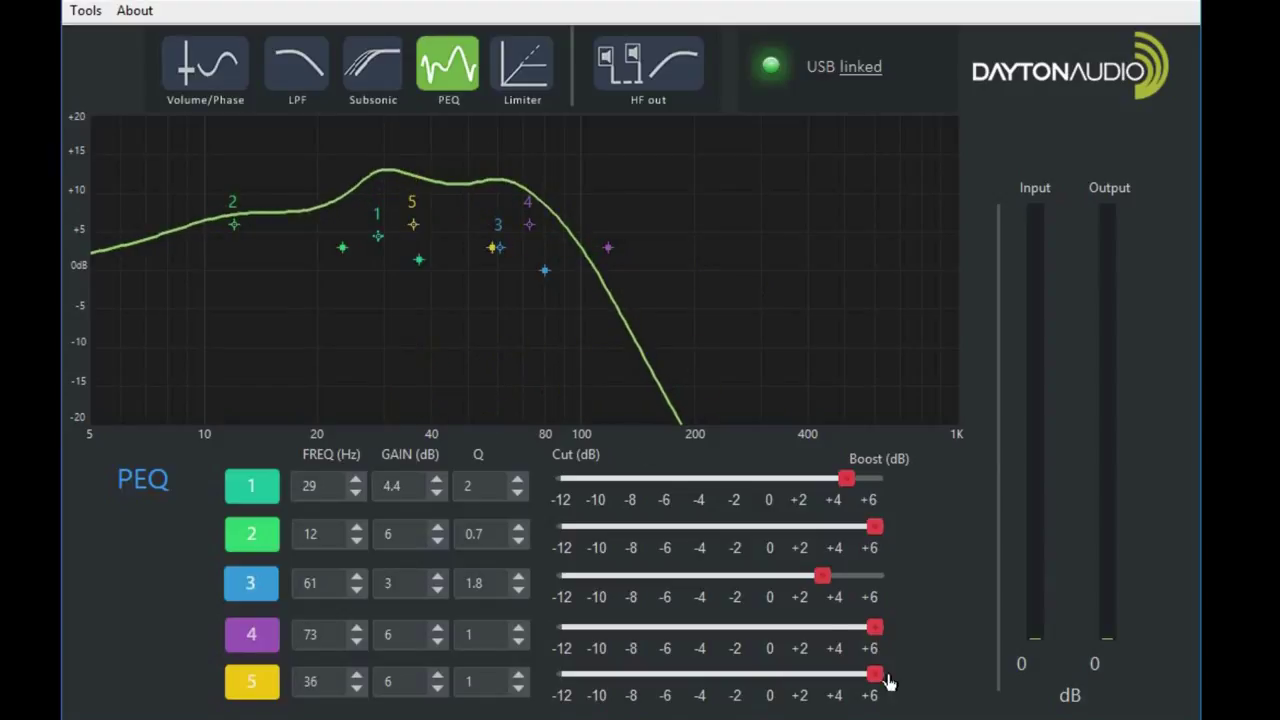
pyautogui.click(525, 90)
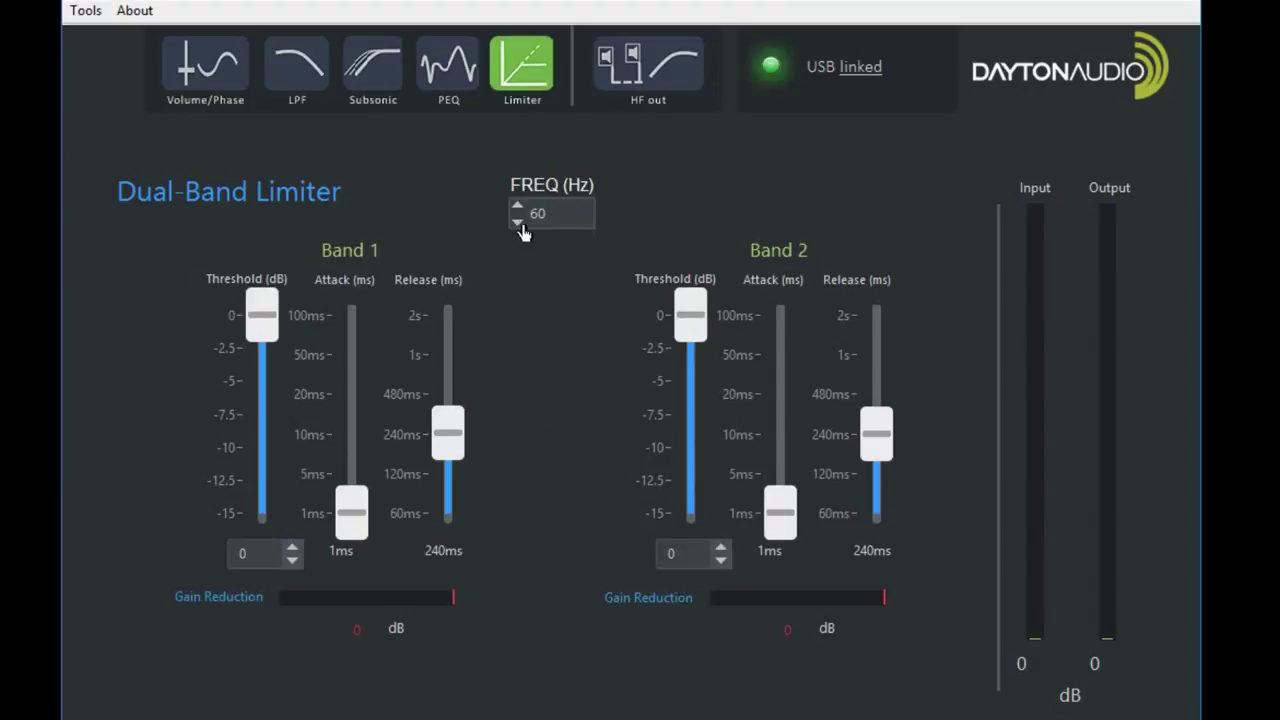
# Step: Set limiter band 1 to -8.7 dB threshold, 10 ms attack, 120 ms release
pyautogui.click(517, 214)
pyautogui.moveTo(263, 326); pyautogui.dragTo(270, 390)
pyautogui.moveTo(351, 513); pyautogui.dragTo(363, 381)
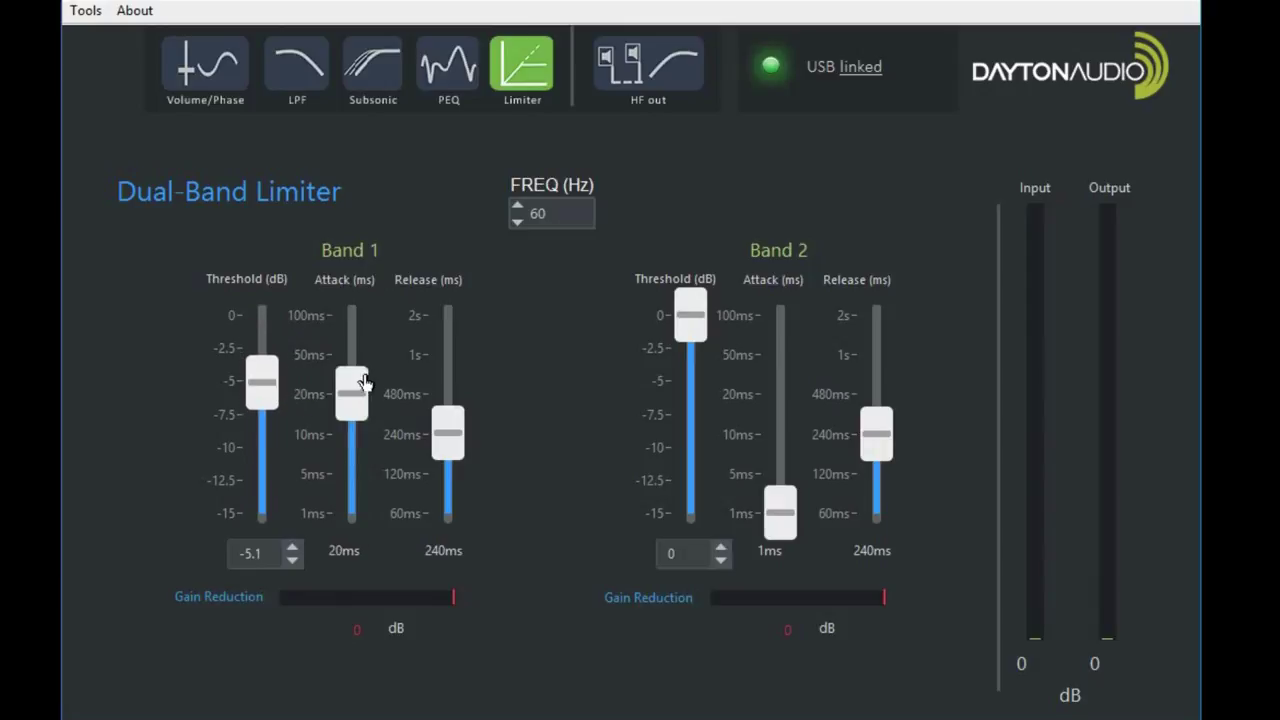
pyautogui.moveTo(449, 428); pyautogui.dragTo(443, 488)
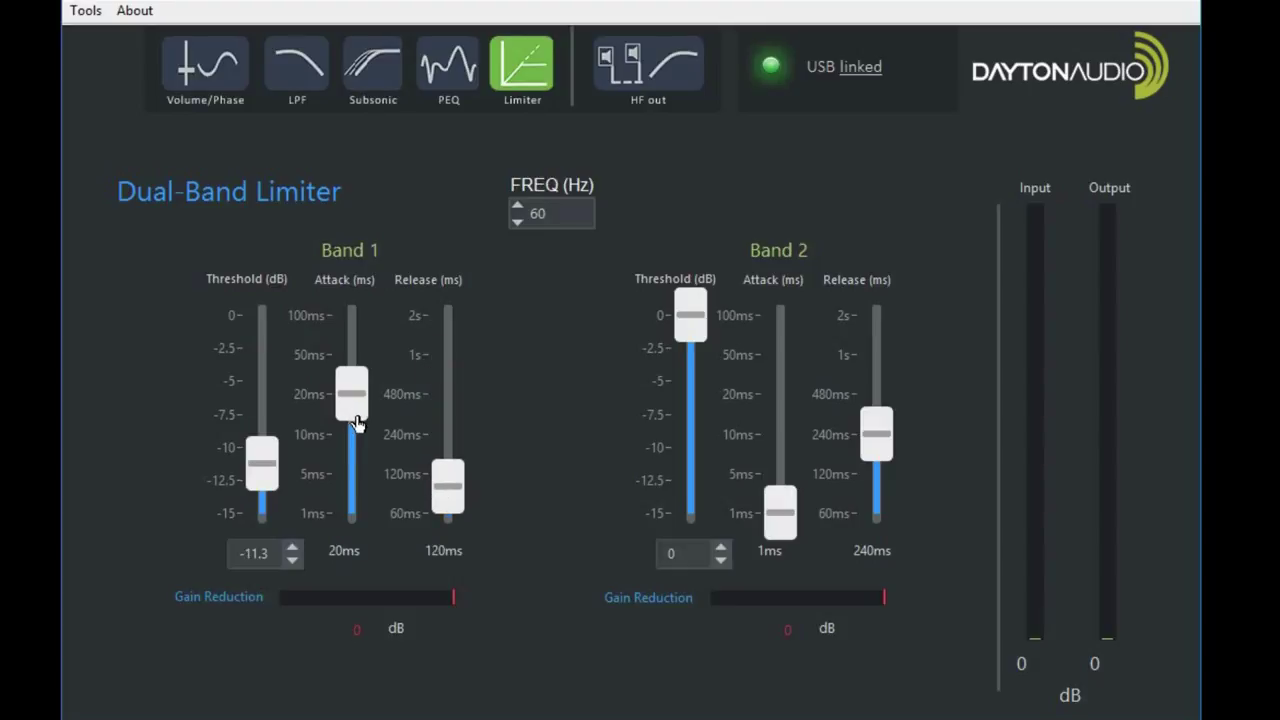
pyautogui.click(366, 362)
pyautogui.moveTo(366, 394); pyautogui.dragTo(365, 432)
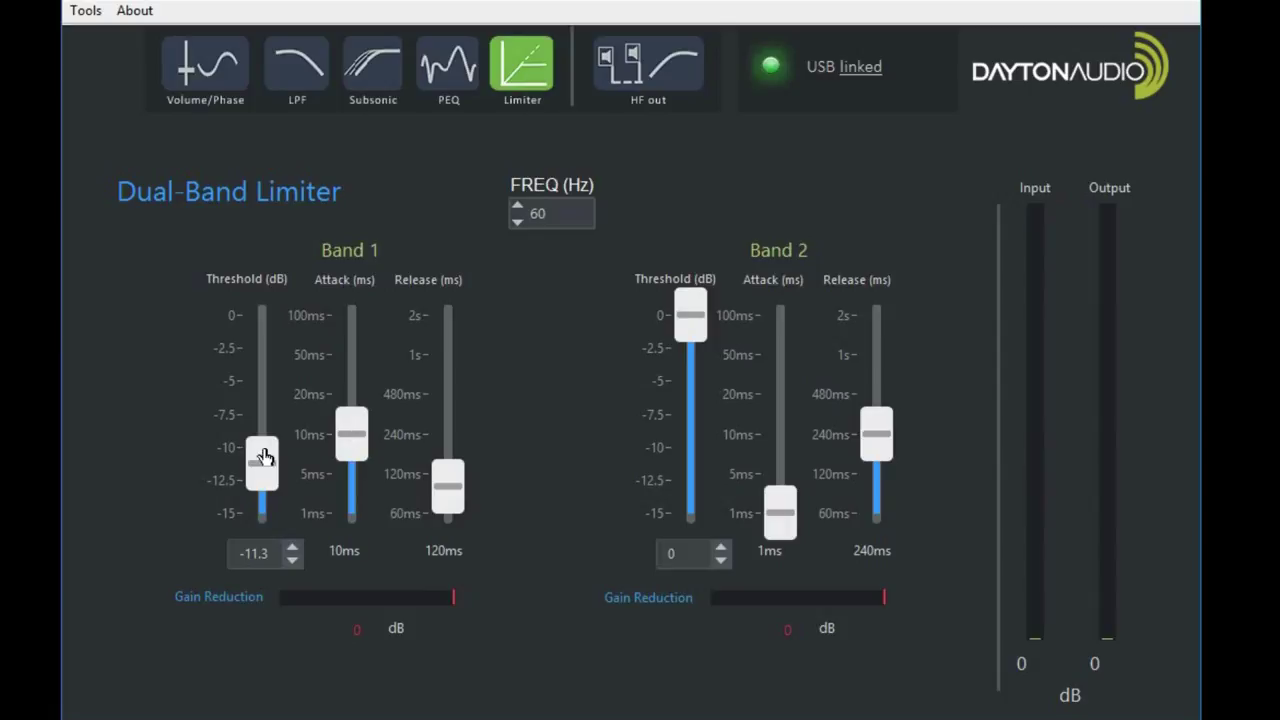
pyautogui.moveTo(263, 451); pyautogui.dragTo(284, 432)
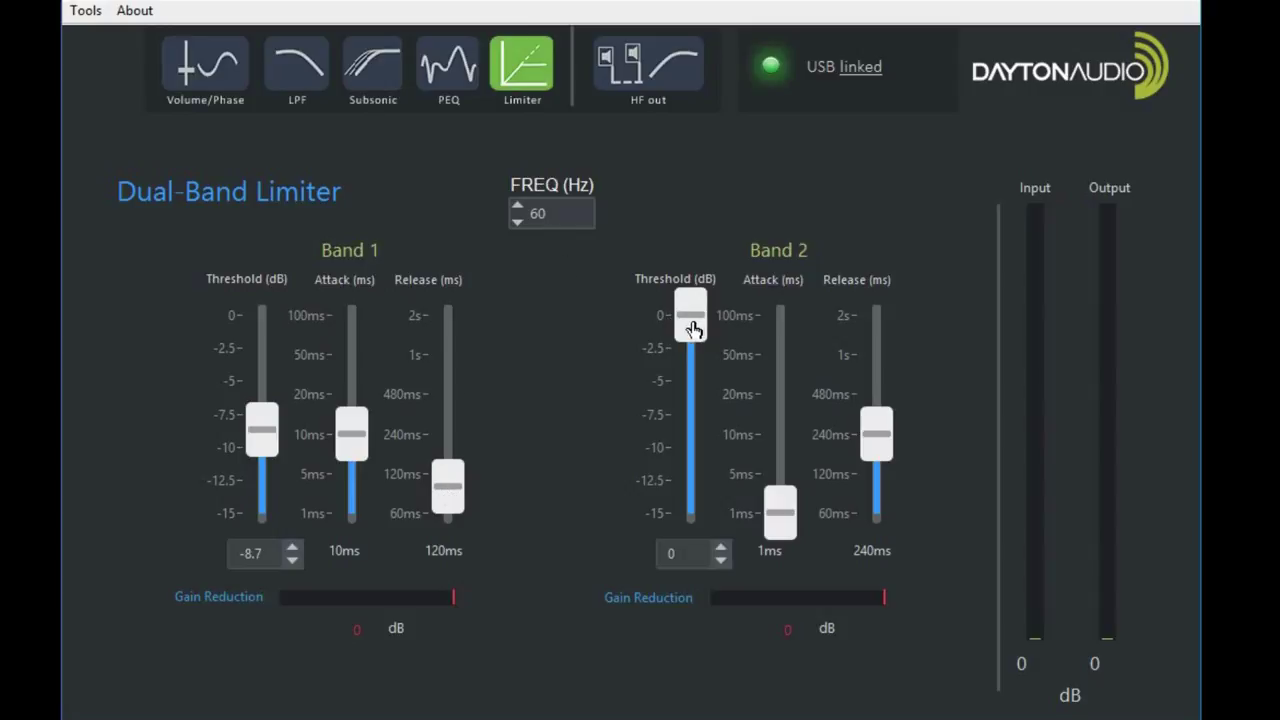
# Step: Set limiter band 2 to -2.7 dB threshold, 20 ms attack, 1 s release
pyautogui.moveTo(693, 328); pyautogui.dragTo(693, 416)
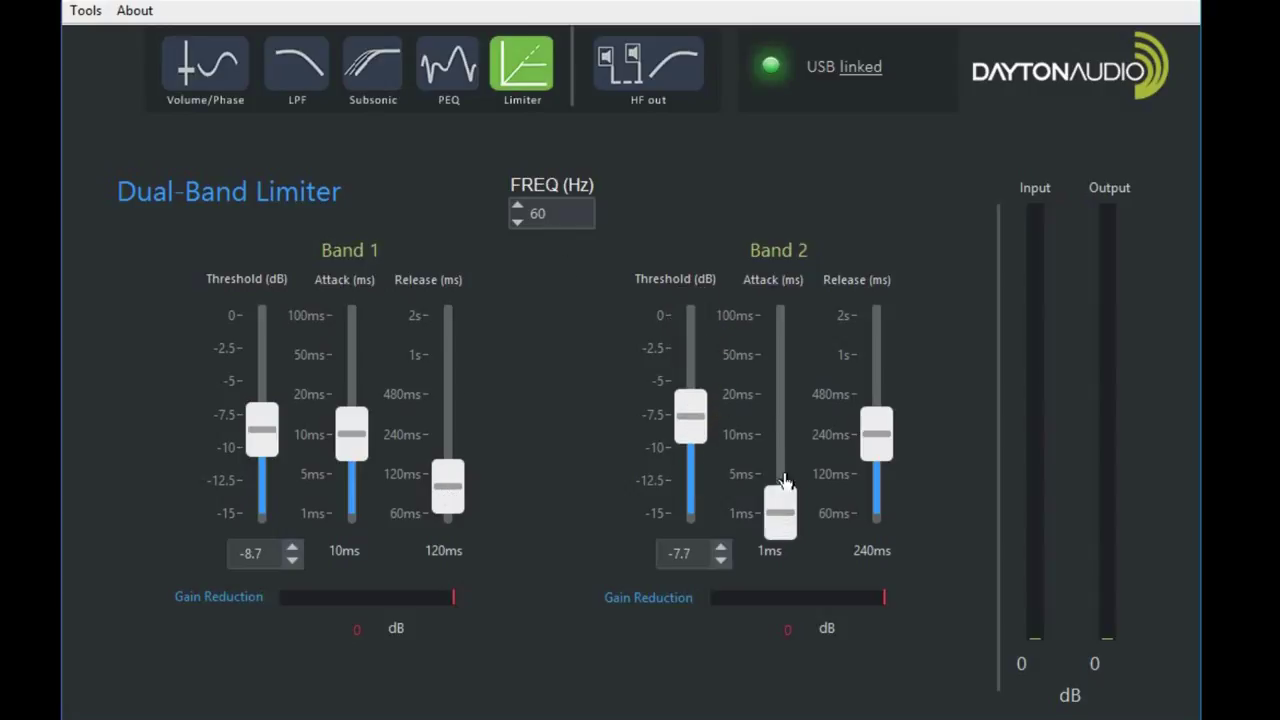
pyautogui.moveTo(784, 483); pyautogui.dragTo(783, 421)
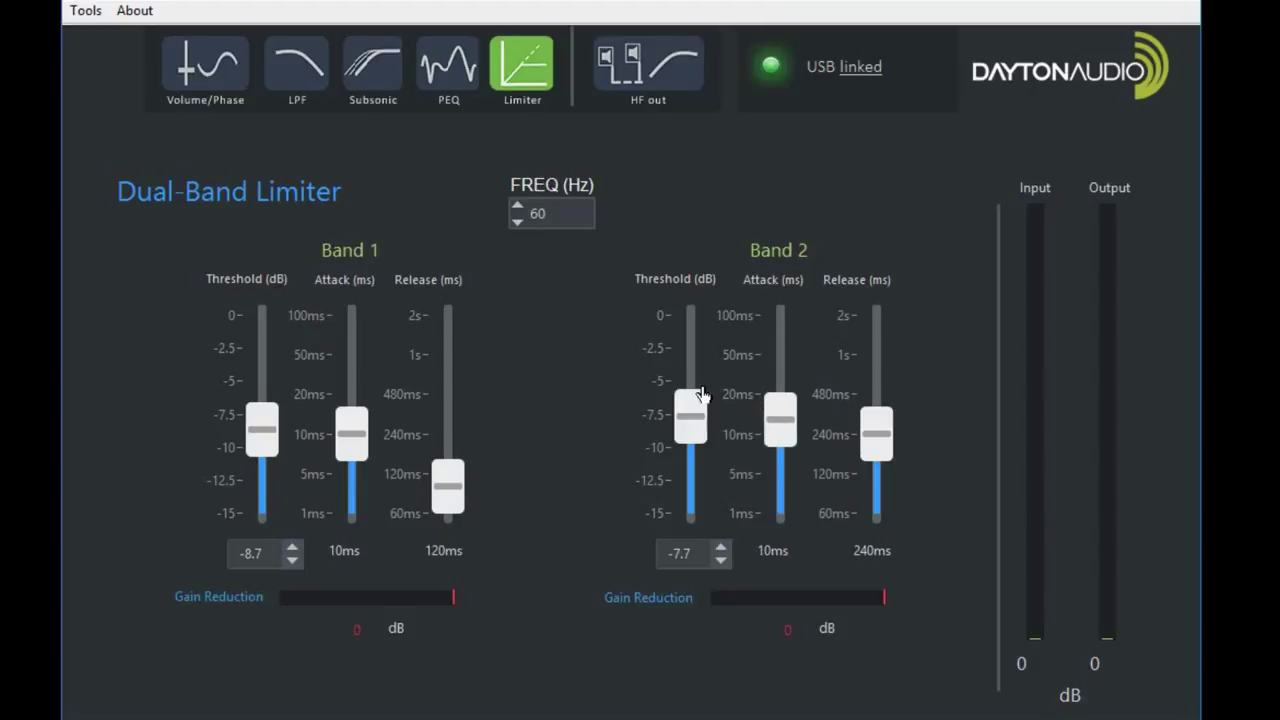
pyautogui.moveTo(703, 395); pyautogui.dragTo(723, 351)
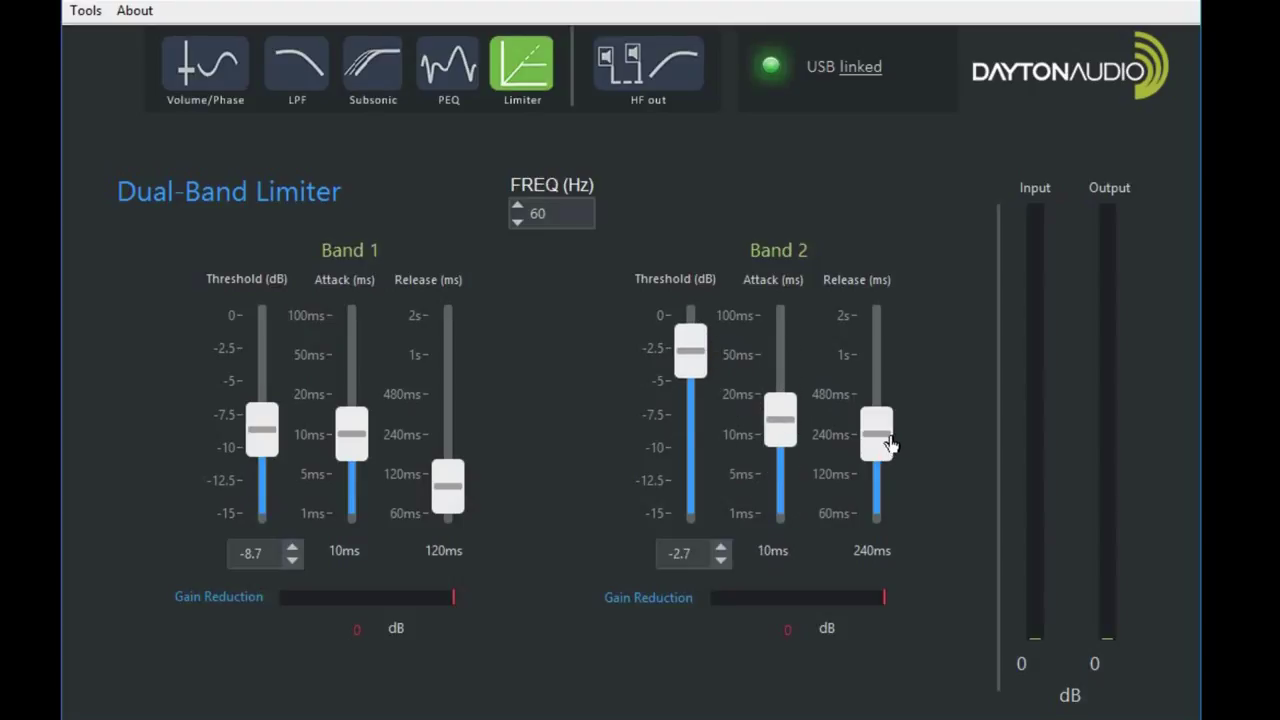
pyautogui.moveTo(890, 444); pyautogui.dragTo(877, 369)
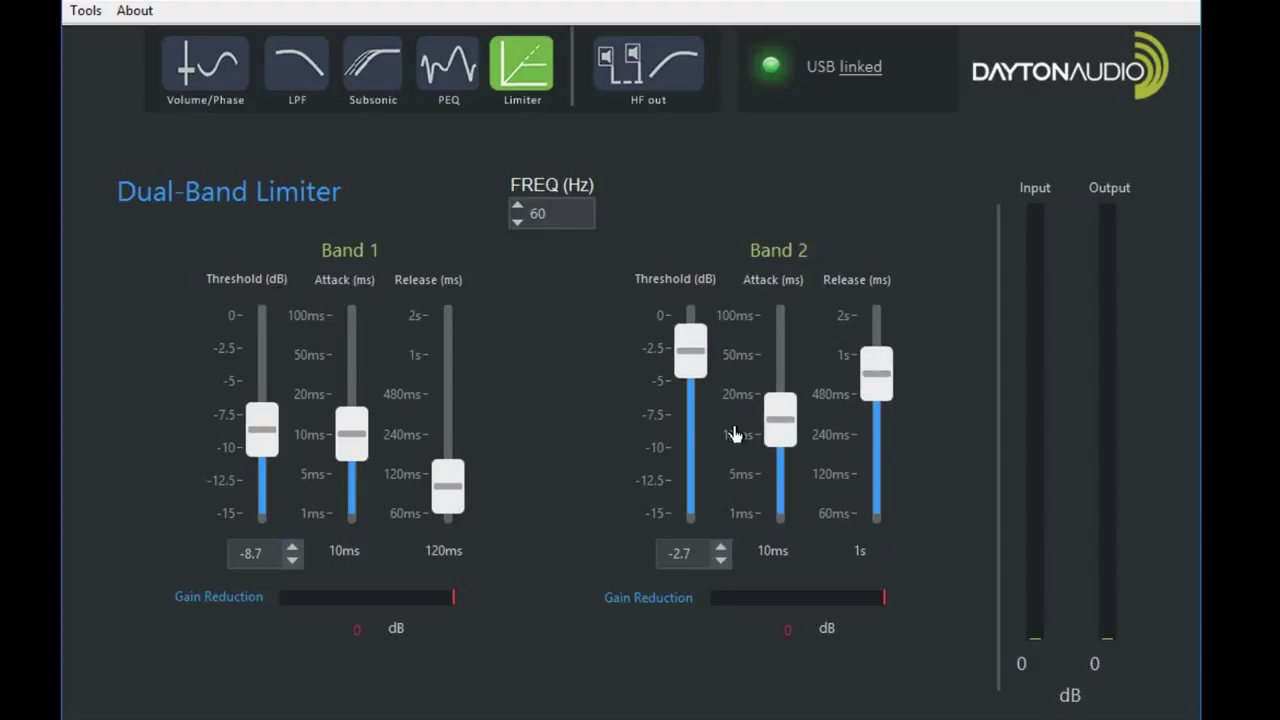
pyautogui.click(784, 387)
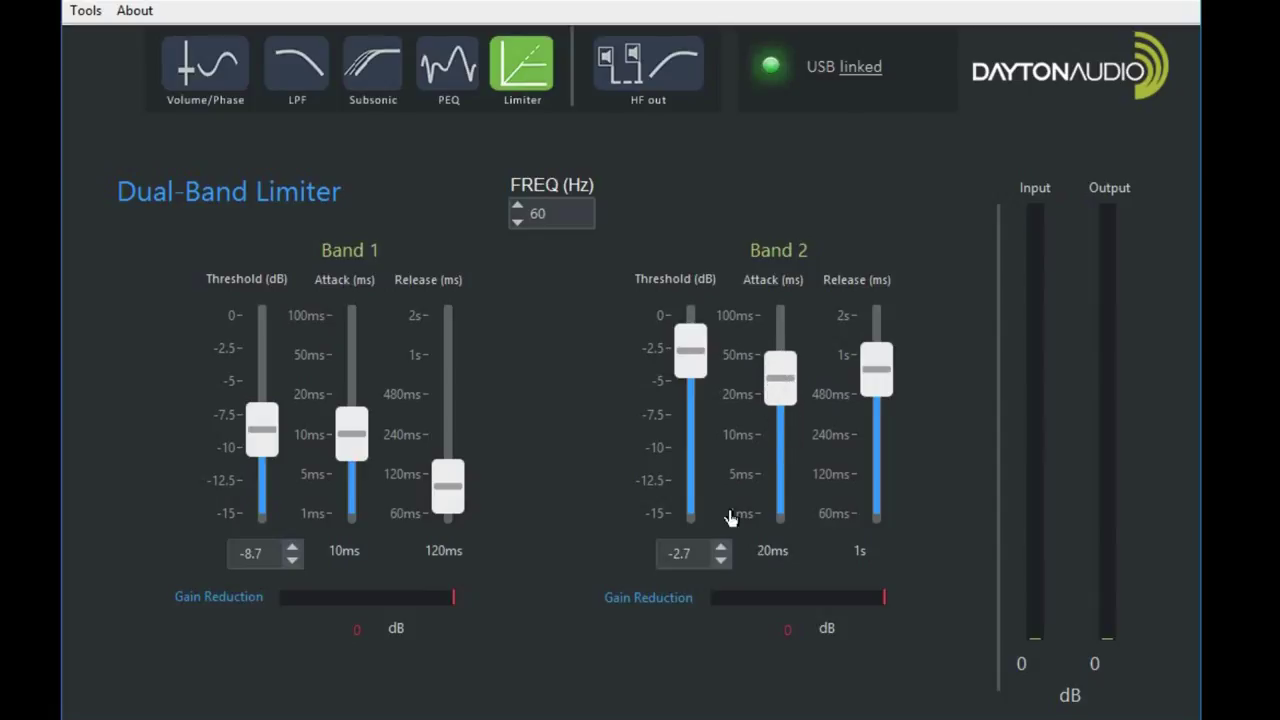
# Step: Turn on the HF output high-pass filter at 39 Hz
pyautogui.click(652, 82)
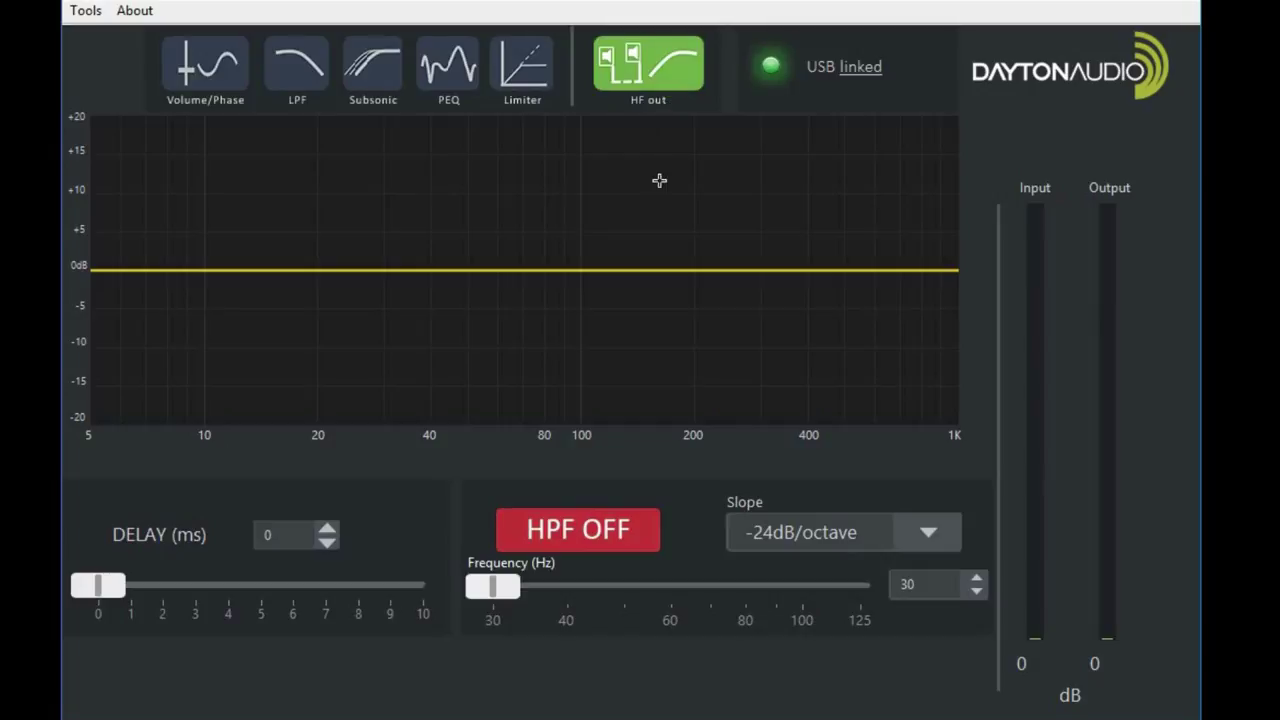
pyautogui.click(614, 547)
pyautogui.moveTo(493, 586); pyautogui.dragTo(560, 600)
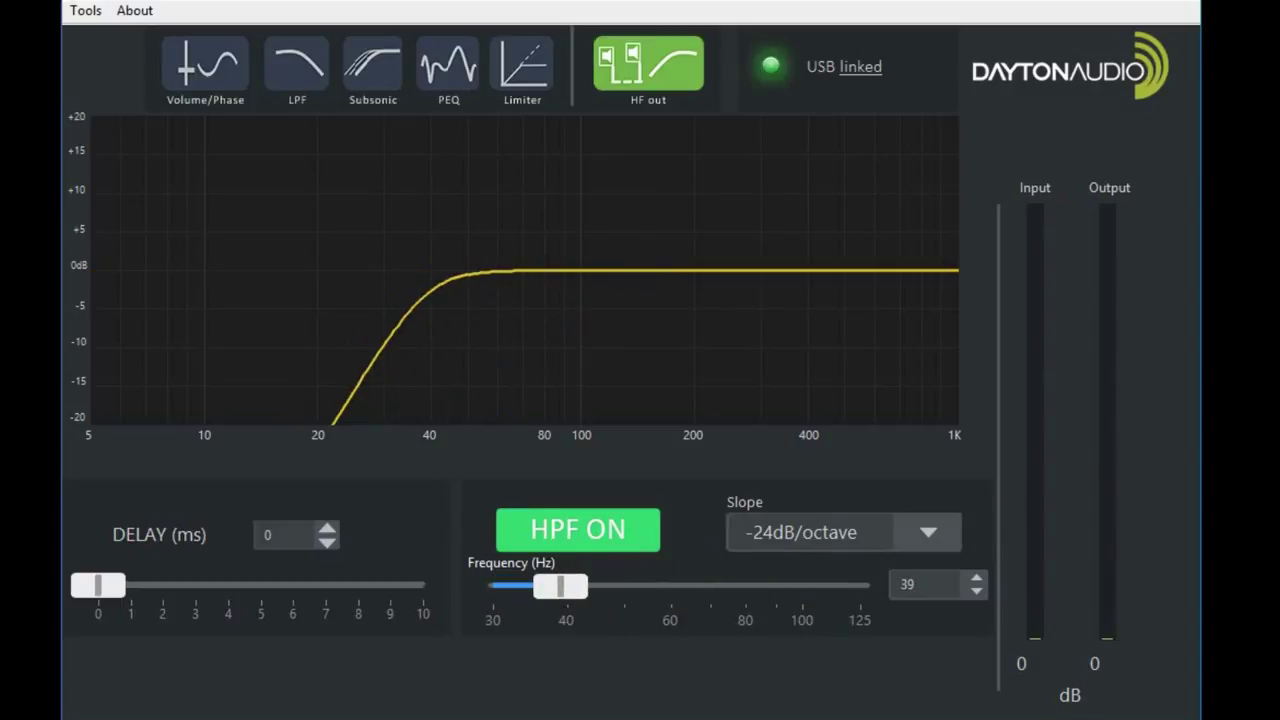
# Step: Set the high-pass slope to -24dB/octave and the output delay to 0.2 ms
pyautogui.click(949, 543)
pyautogui.click(871, 494)
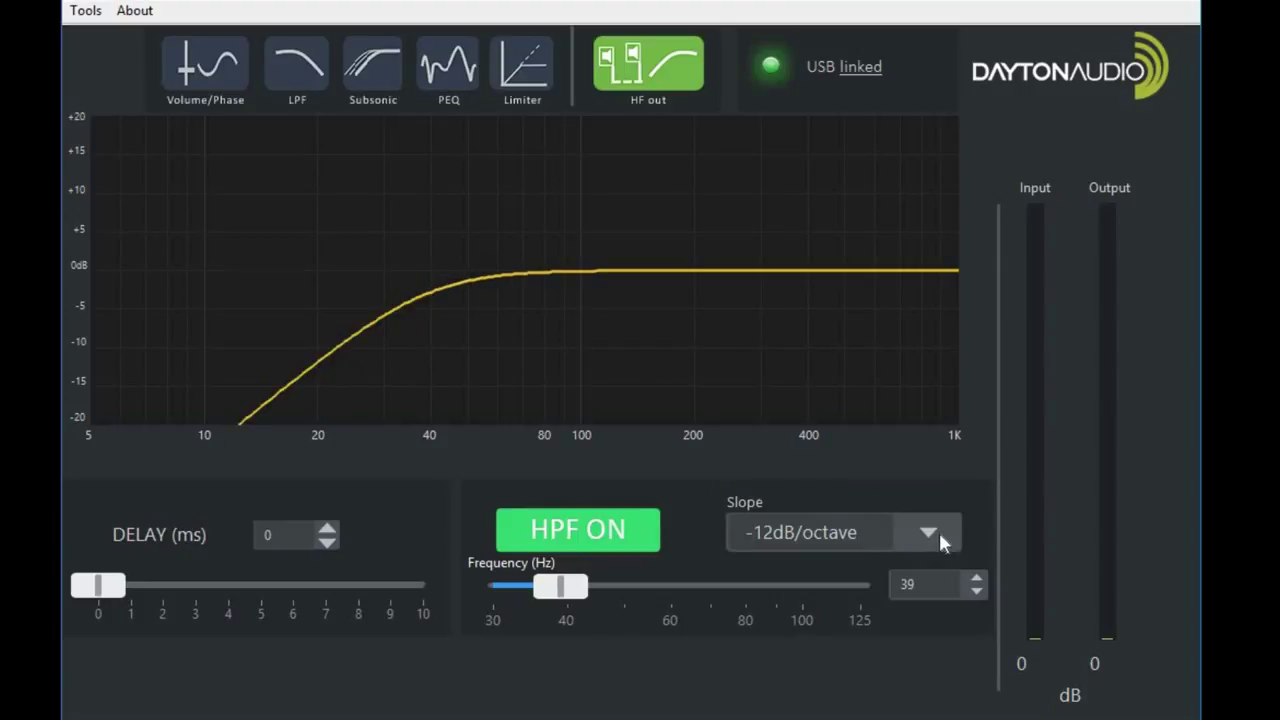
pyautogui.click(940, 540)
pyautogui.click(918, 557)
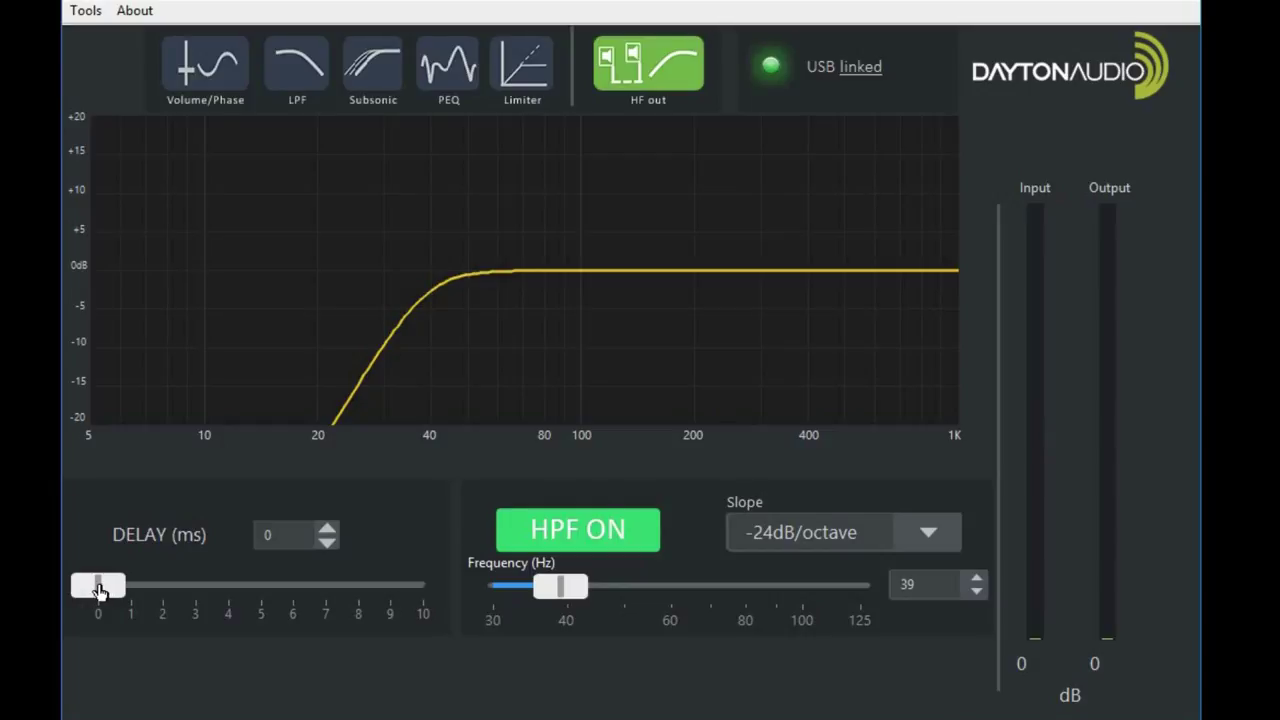
pyautogui.moveTo(97, 590)
pyautogui.mouseDown()
pyautogui.moveTo(263, 590)
pyautogui.moveTo(346, 608)
pyautogui.moveTo(171, 598)
pyautogui.moveTo(386, 611)
pyautogui.moveTo(104, 590)
pyautogui.mouseUp()
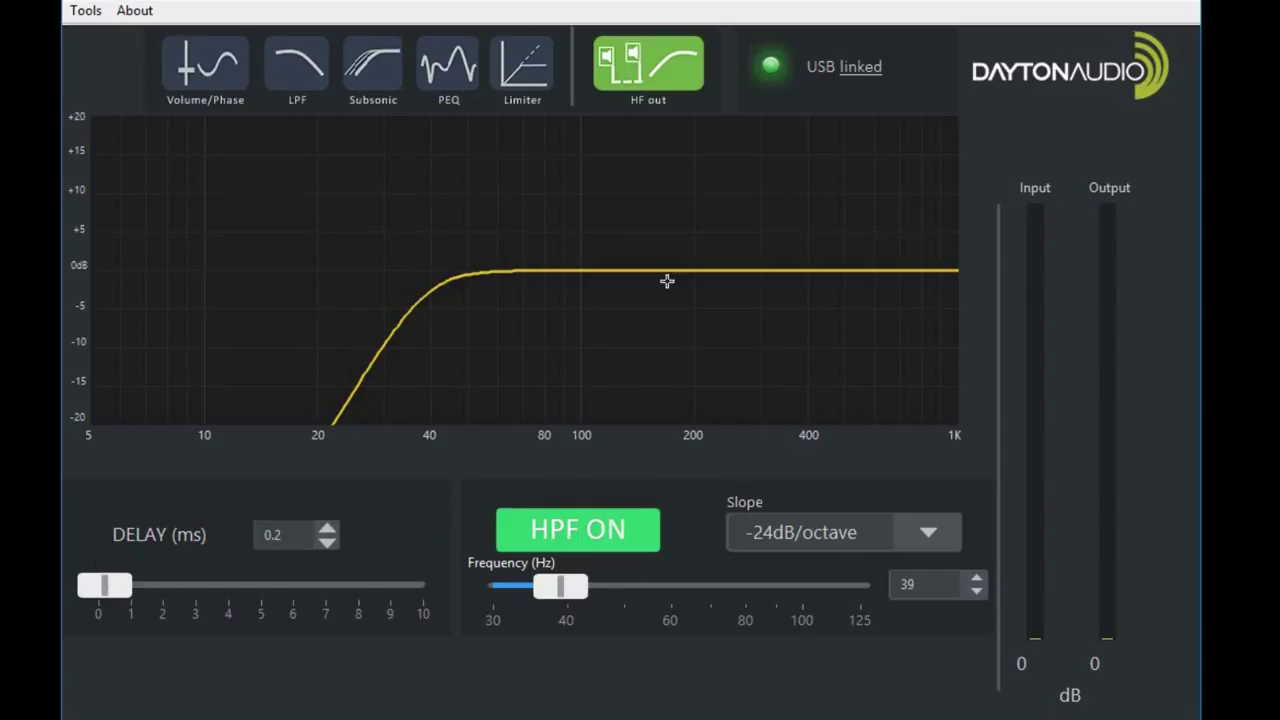